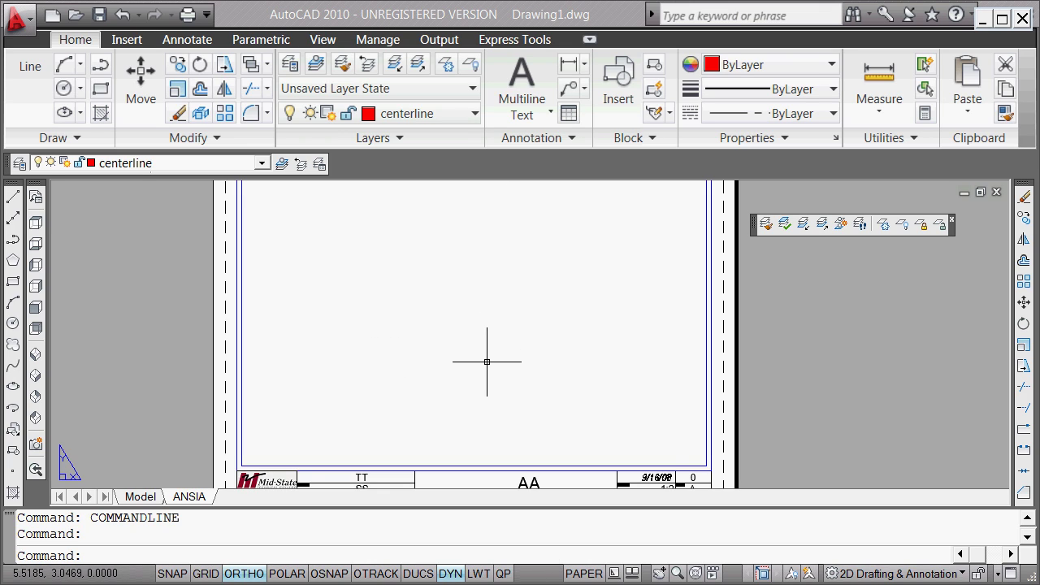
# - Switch the drawing from the ANSIA layout to model space
pyautogui.click(585, 572)
pyautogui.click(553, 573)
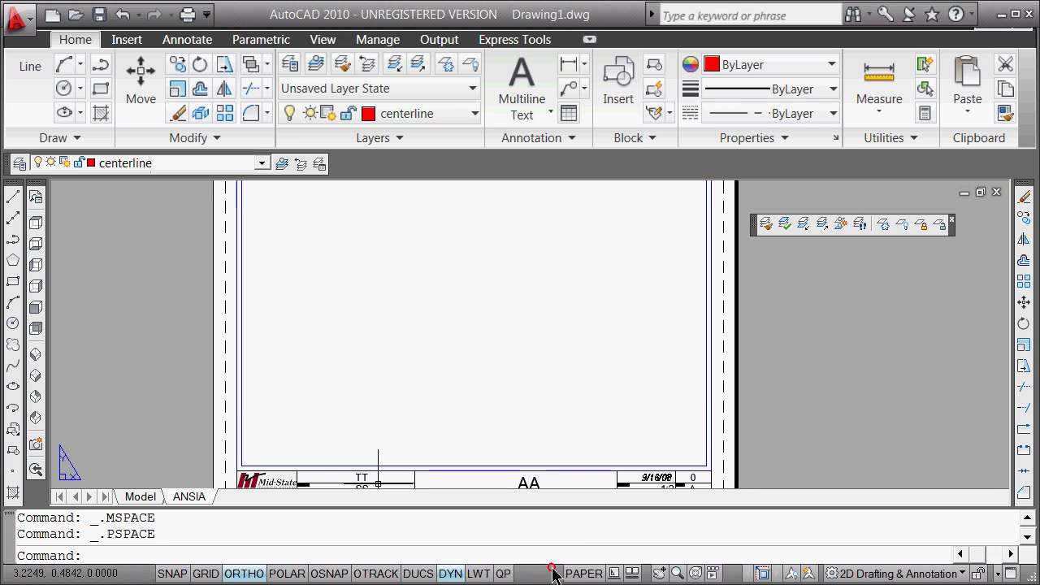
pyautogui.click(614, 573)
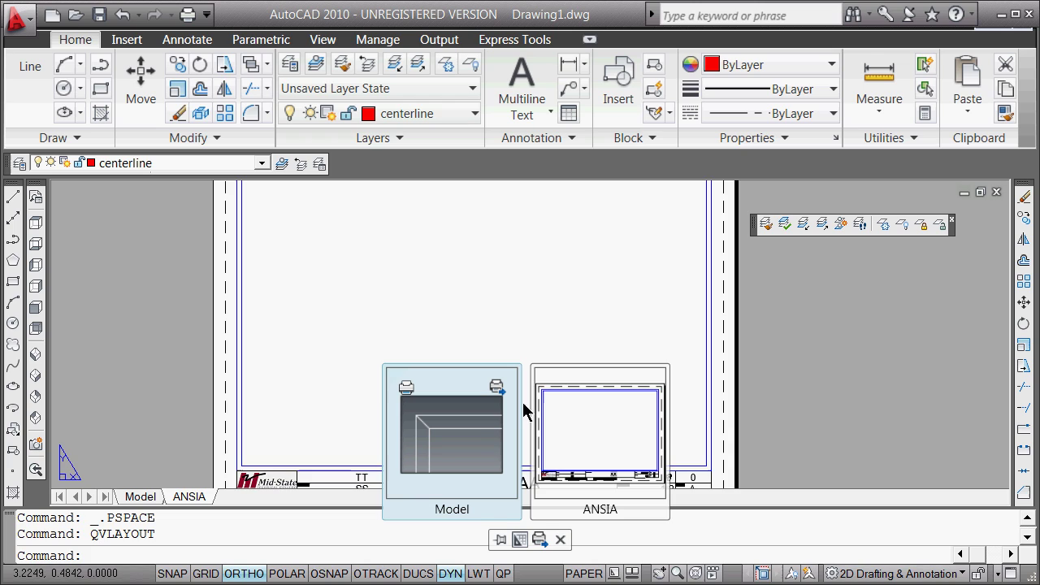
pyautogui.click(464, 439)
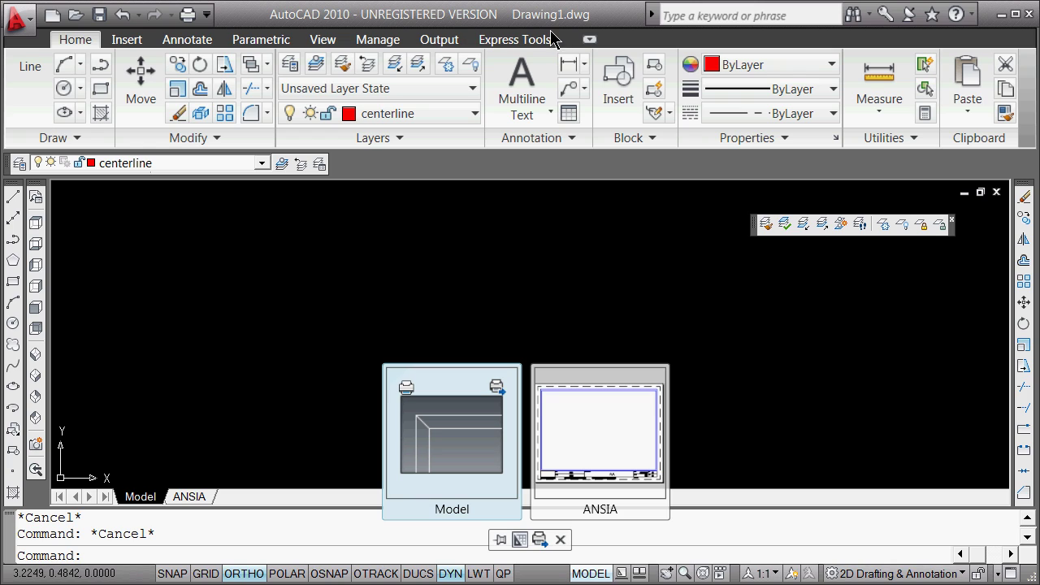
# - Cycle through the ribbon display states and leave it minimized to its tab names
pyautogui.click(590, 40)
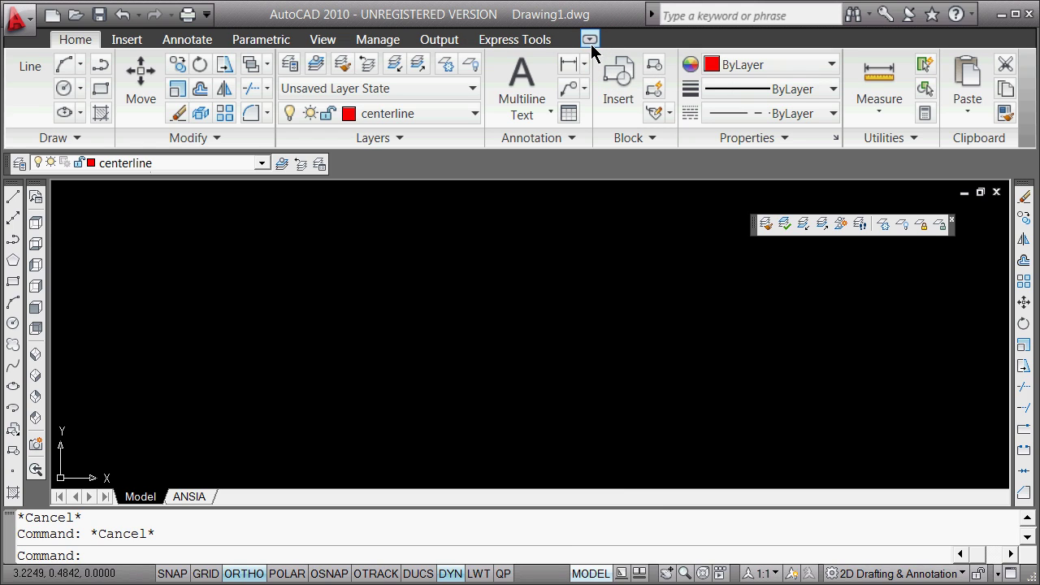
pyautogui.click(589, 40)
pyautogui.click(589, 40)
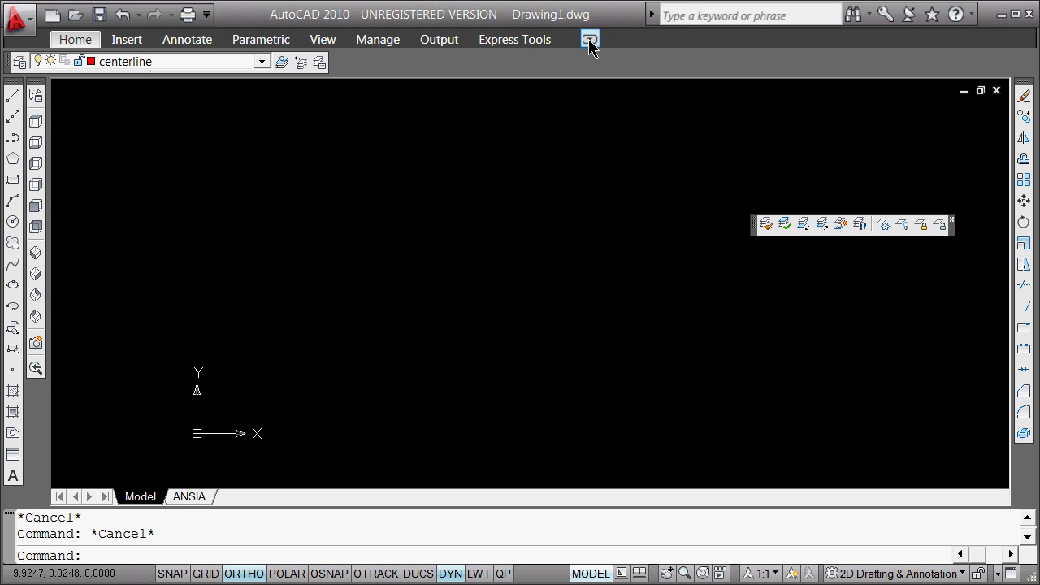
pyautogui.click(589, 40)
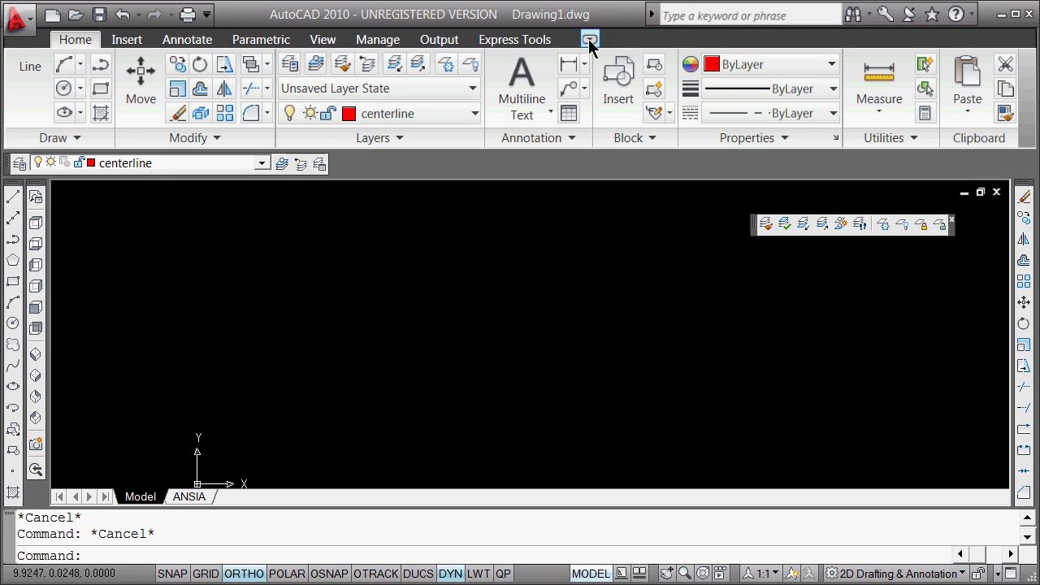
pyautogui.click(589, 40)
pyautogui.click(589, 40)
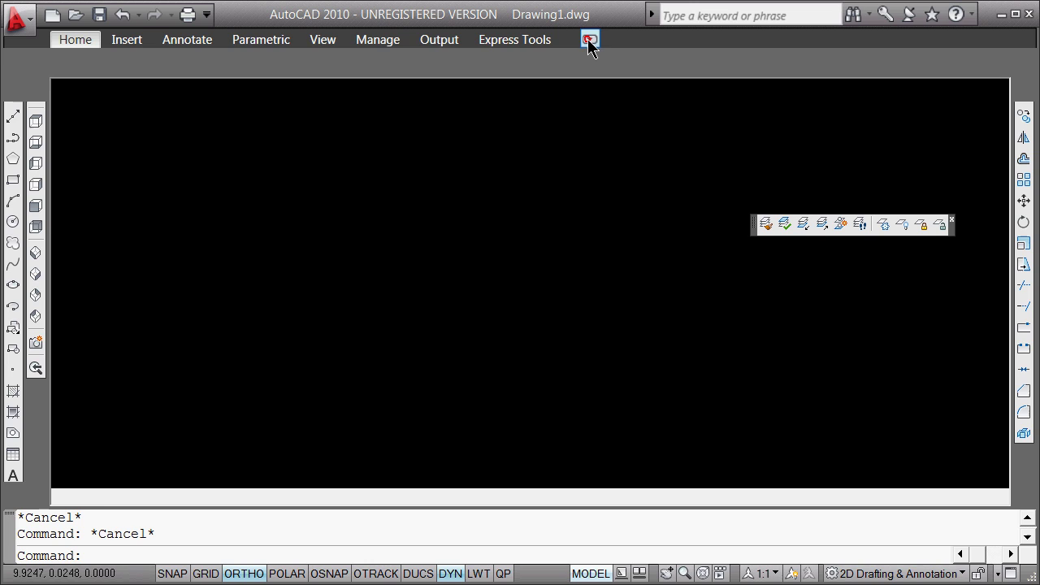
pyautogui.click(589, 39)
pyautogui.click(589, 40)
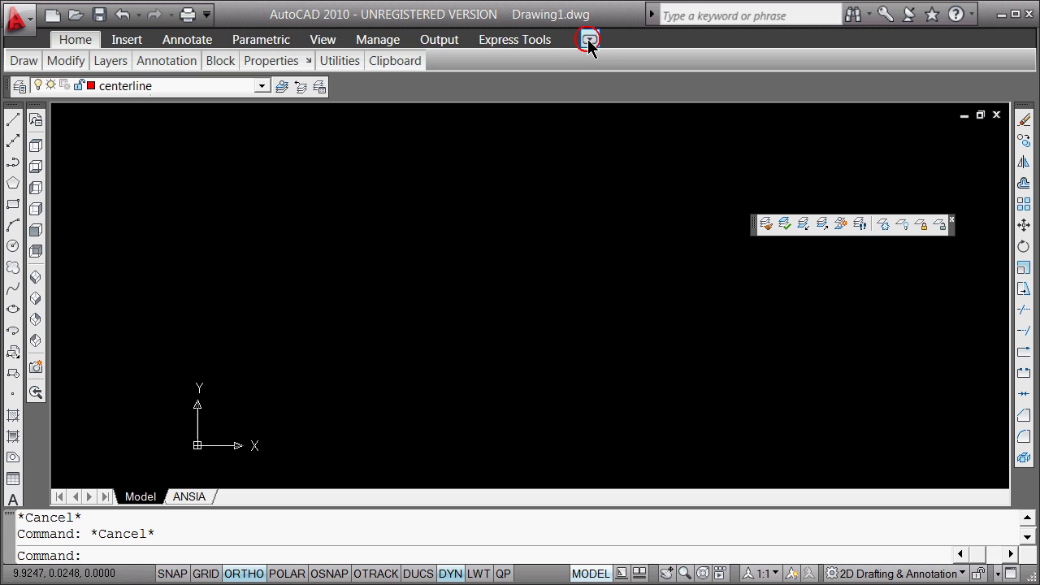
pyautogui.click(589, 40)
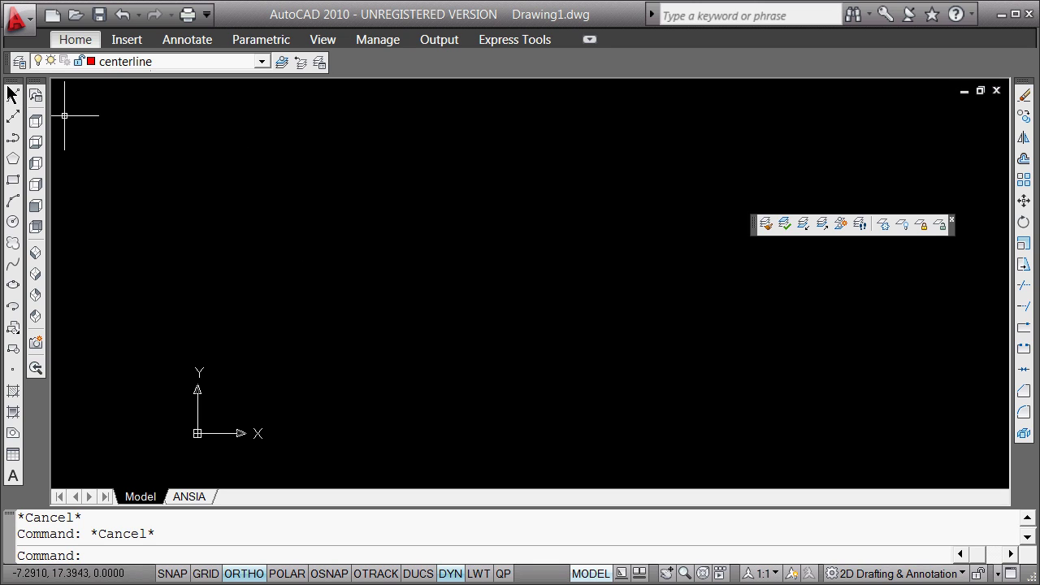
# - Look through the list of available AutoCAD toolbars and dismiss it without changing anything
pyautogui.rightClick(466, 73)
pyautogui.moveTo(512, 79)
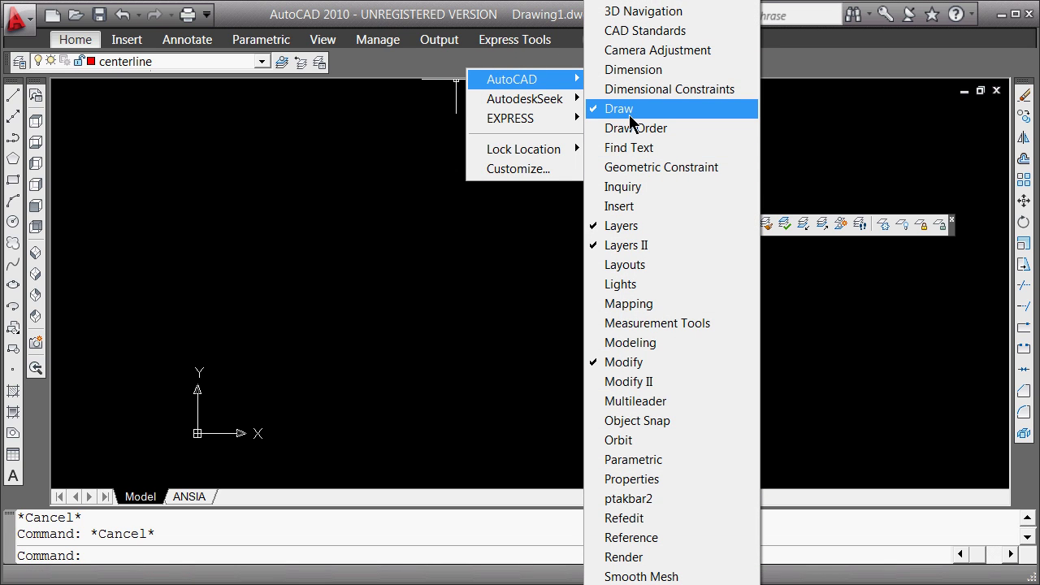
pyautogui.click(250, 325)
pyautogui.click(247, 317)
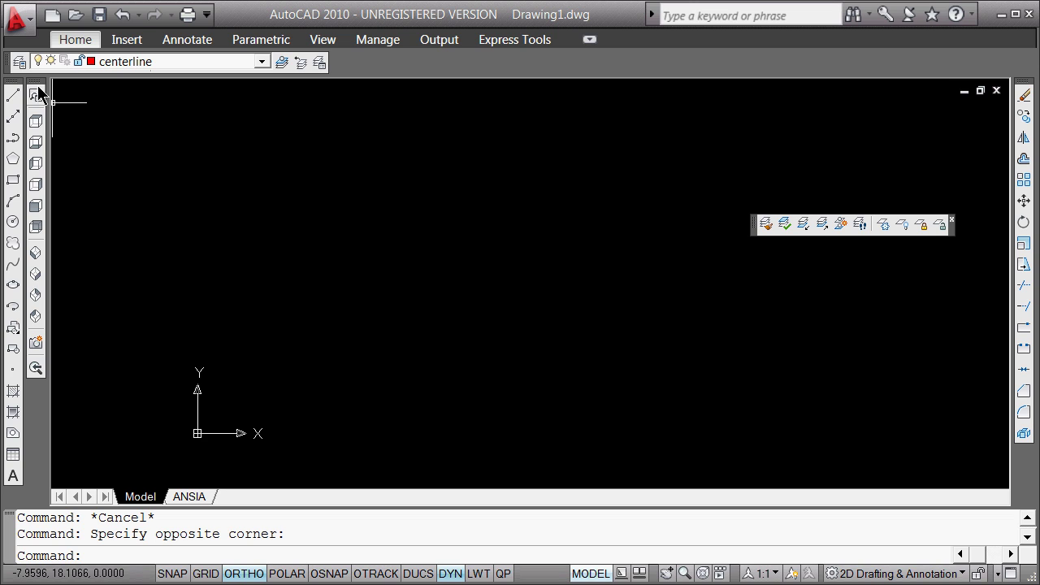
# - Dock the View toolbar below the drawing area and the Layers II toolbar beside the Layers toolbar
pyautogui.moveTo(37, 83); pyautogui.dragTo(823, 498)
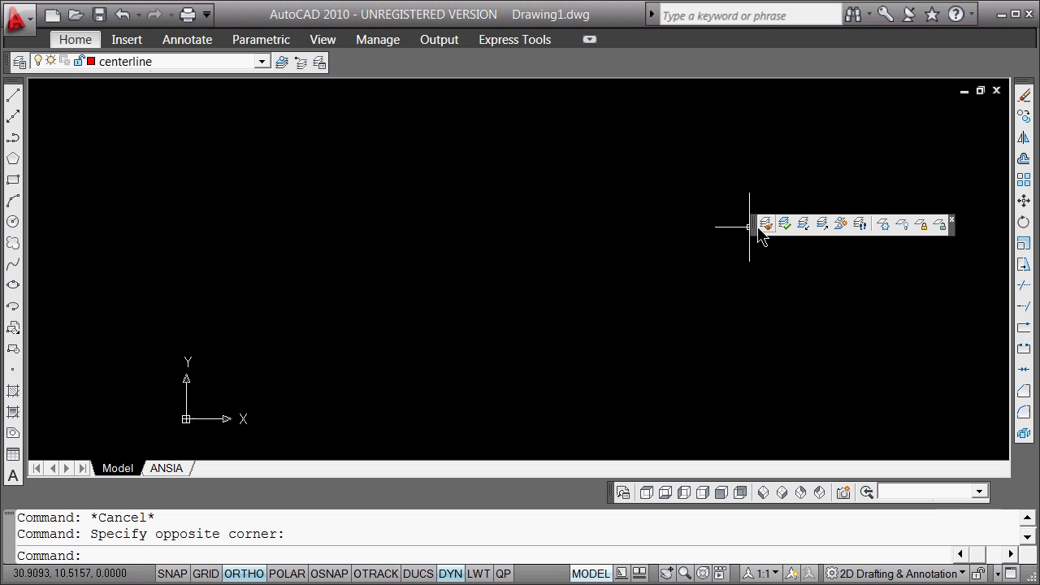
pyautogui.moveTo(754, 229); pyautogui.dragTo(348, 79)
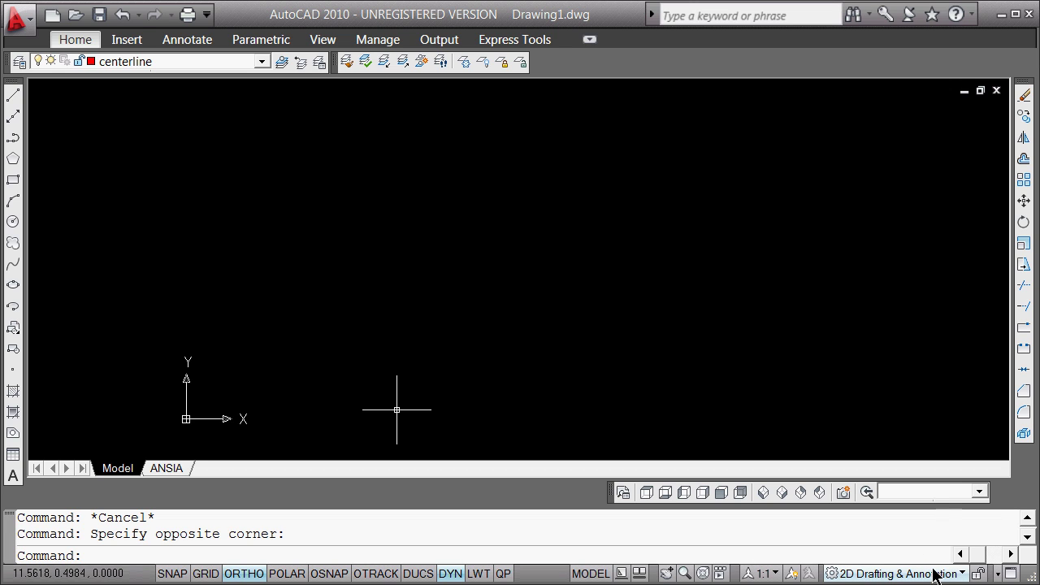
# - Review the available workspaces and dismiss the list without switching
pyautogui.click(947, 574)
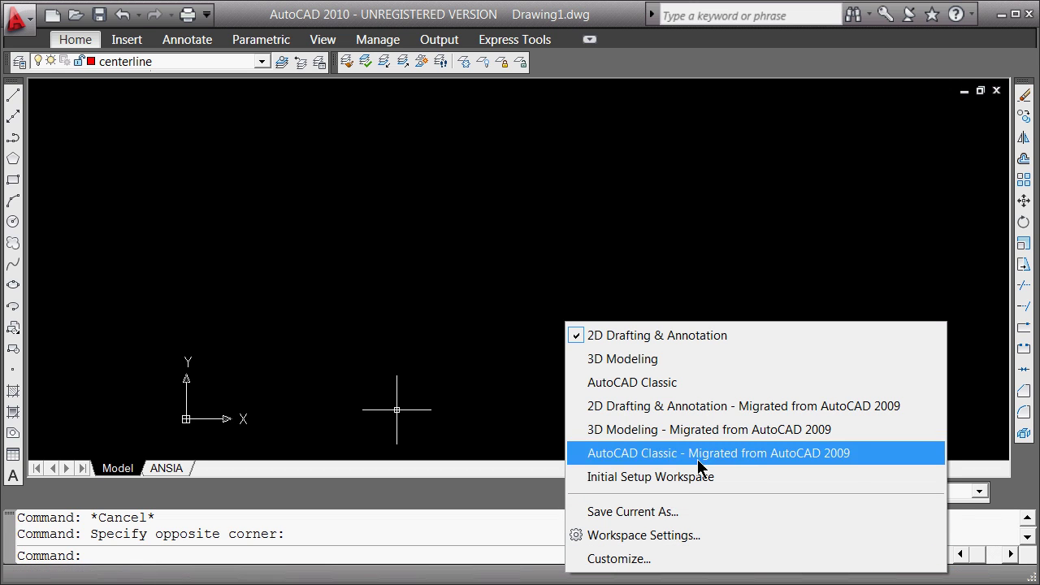
pyautogui.click(650, 240)
pyautogui.click(645, 227)
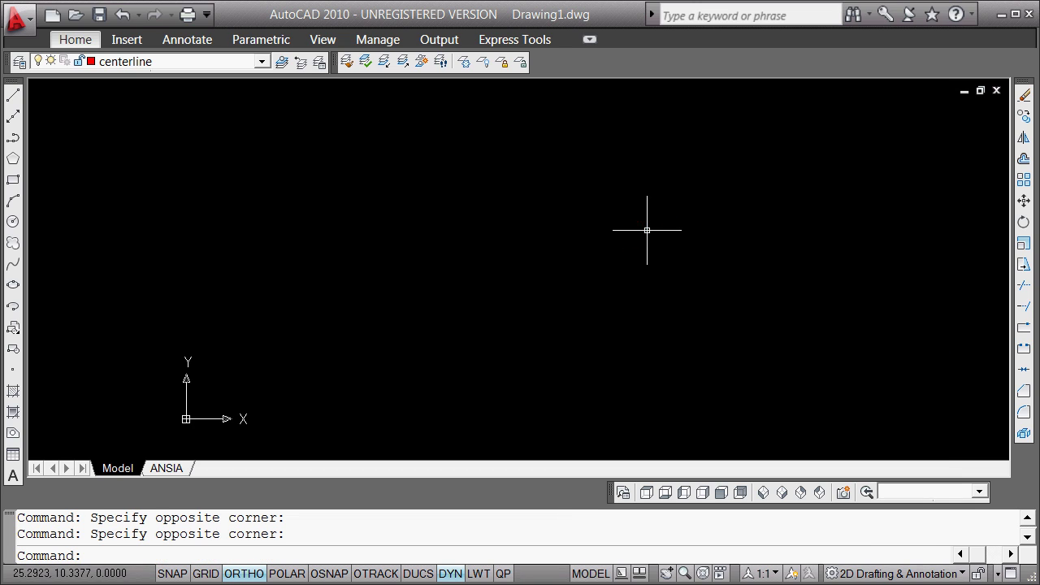
# - Examine the object snap modes and the Object Snap drafting settings, and cancel without changes
pyautogui.rightClick(377, 574)
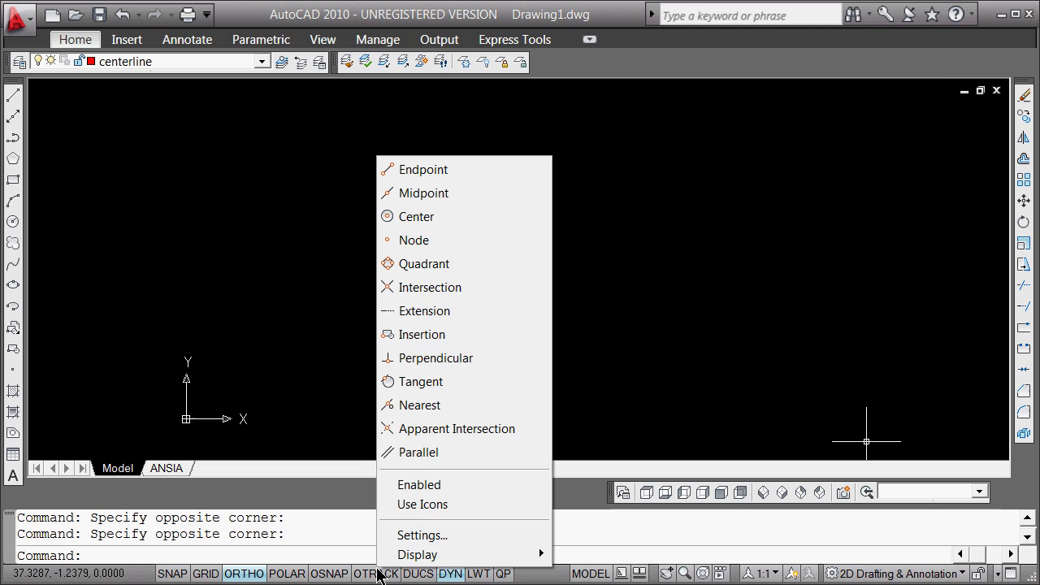
pyautogui.click(716, 306)
pyautogui.click(716, 305)
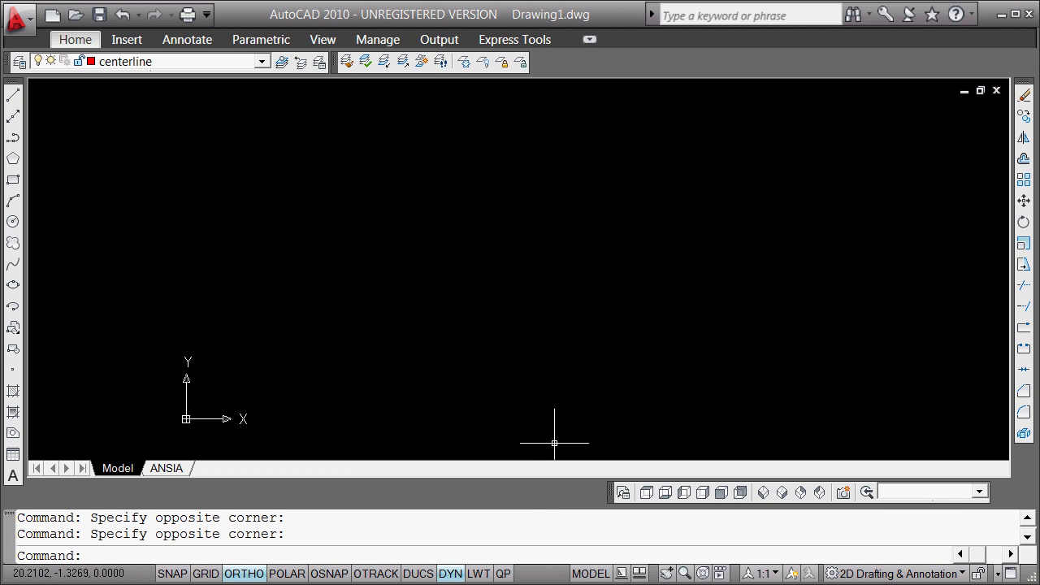
pyautogui.rightClick(357, 574)
pyautogui.click(398, 543)
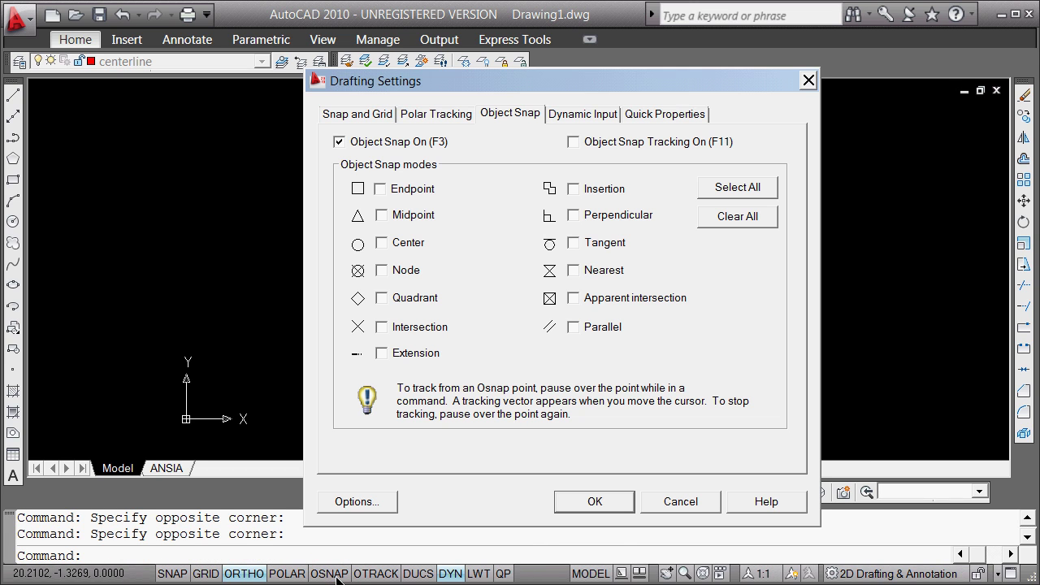
pyautogui.click(699, 501)
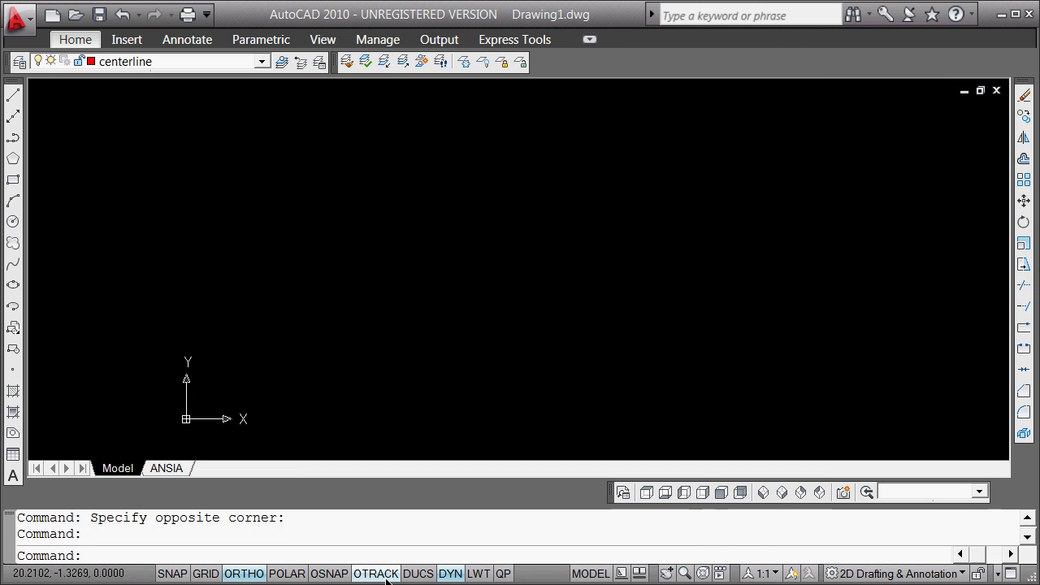
# - Show the drafting mode toggles as icons, and restore them to text labels
pyautogui.rightClick(297, 575)
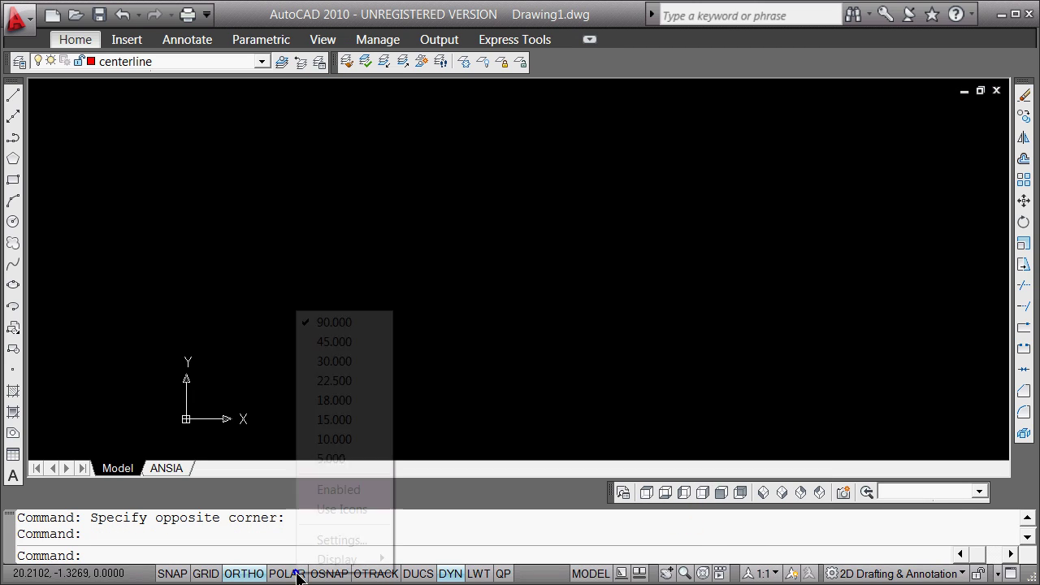
pyautogui.moveTo(358, 571)
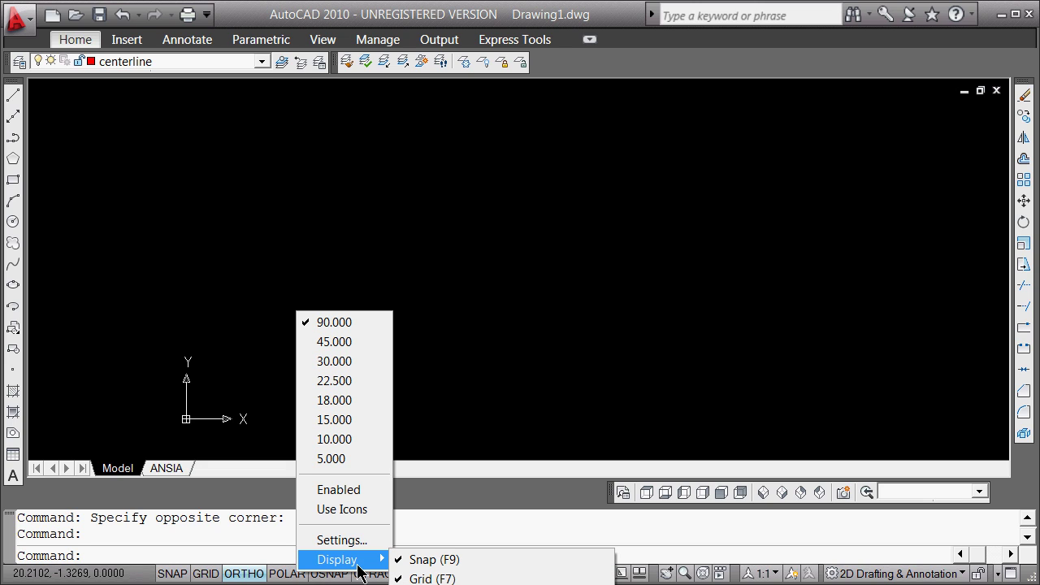
pyautogui.click(353, 511)
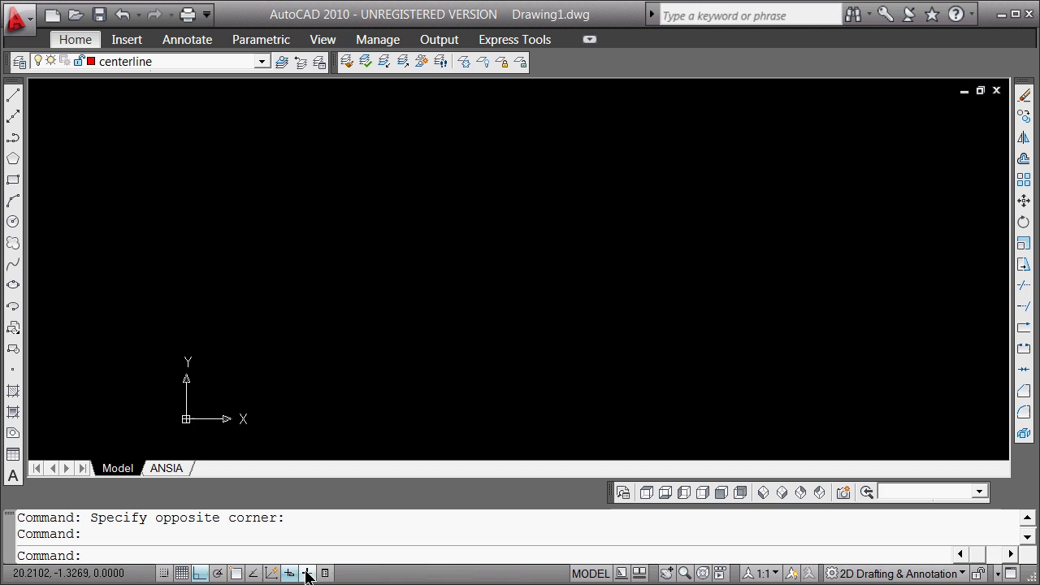
pyautogui.rightClick(273, 575)
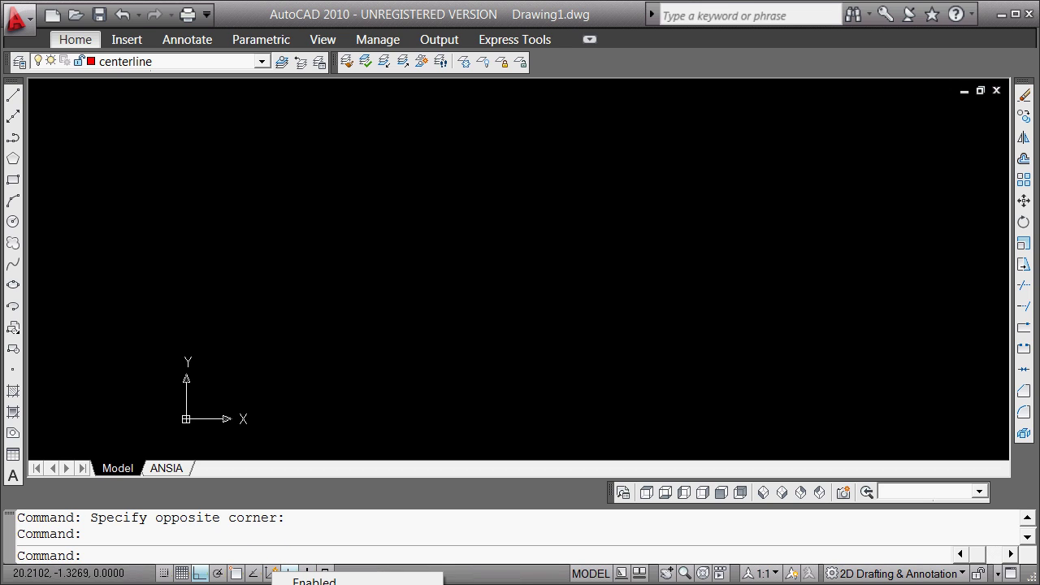
pyautogui.click(314, 584)
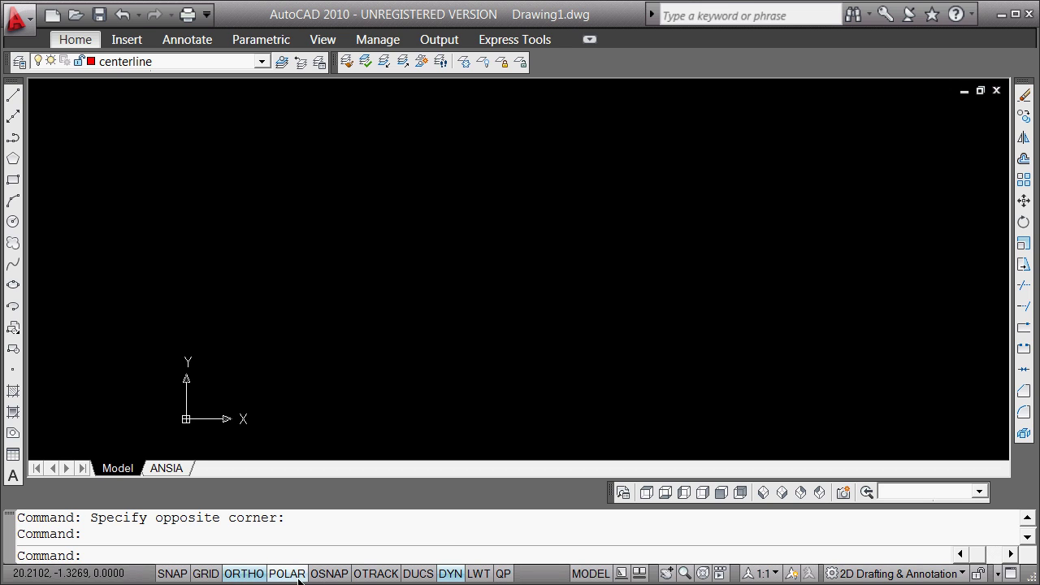
# - Turn off Ortho and dynamic input, and make the object layer current
pyautogui.click(244, 573)
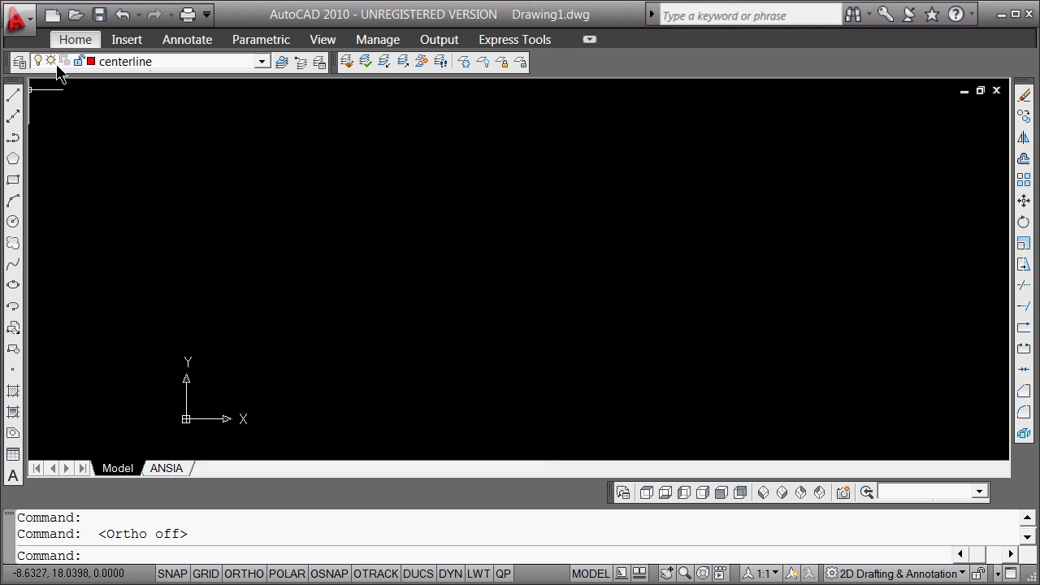
pyautogui.click(262, 63)
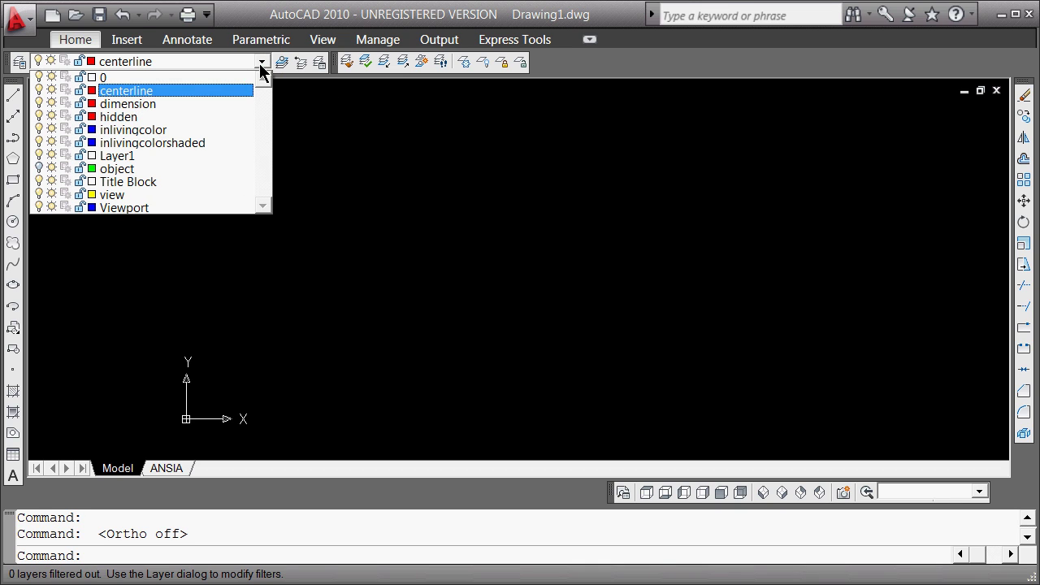
pyautogui.click(134, 170)
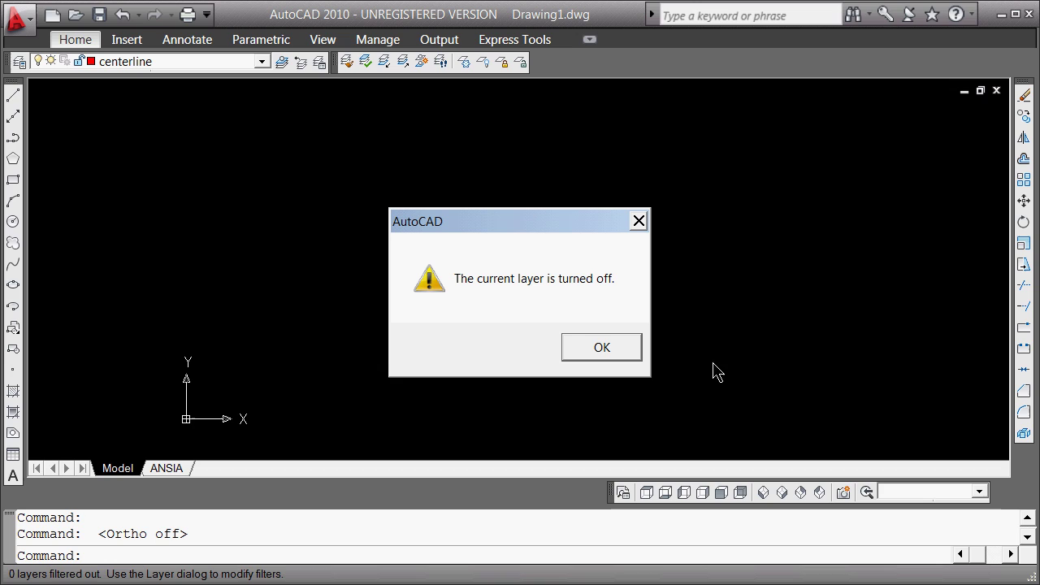
pyautogui.click(592, 347)
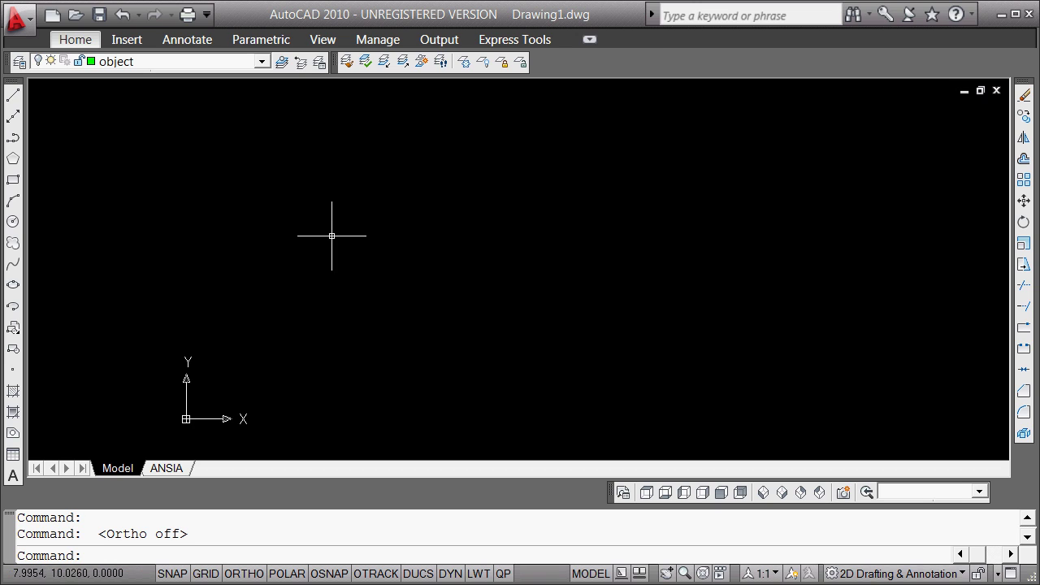
# - Turn on the object layer so its geometry displays
pyautogui.click(38, 64)
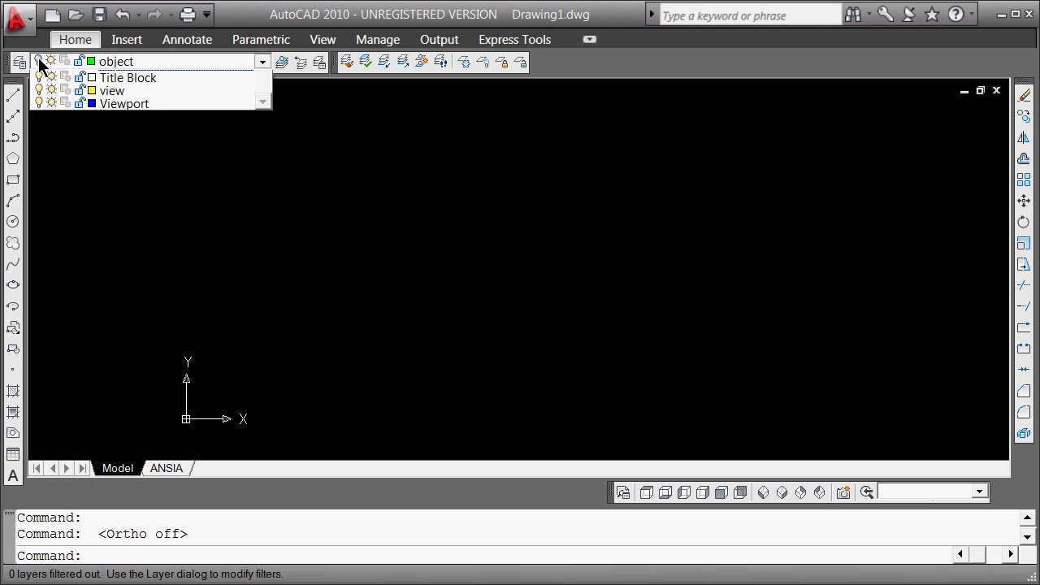
pyautogui.click(39, 63)
pyautogui.click(39, 62)
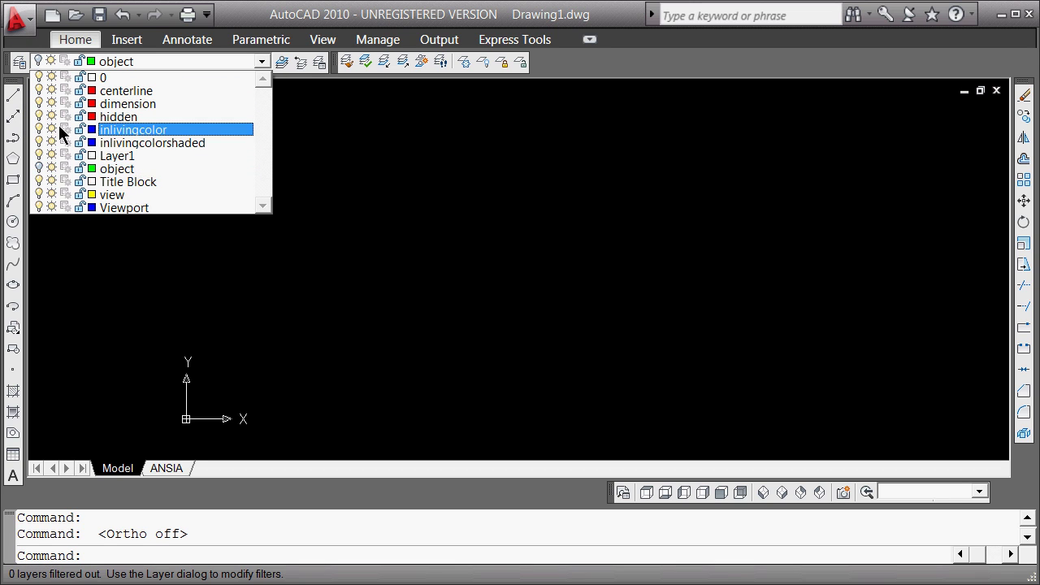
pyautogui.click(125, 170)
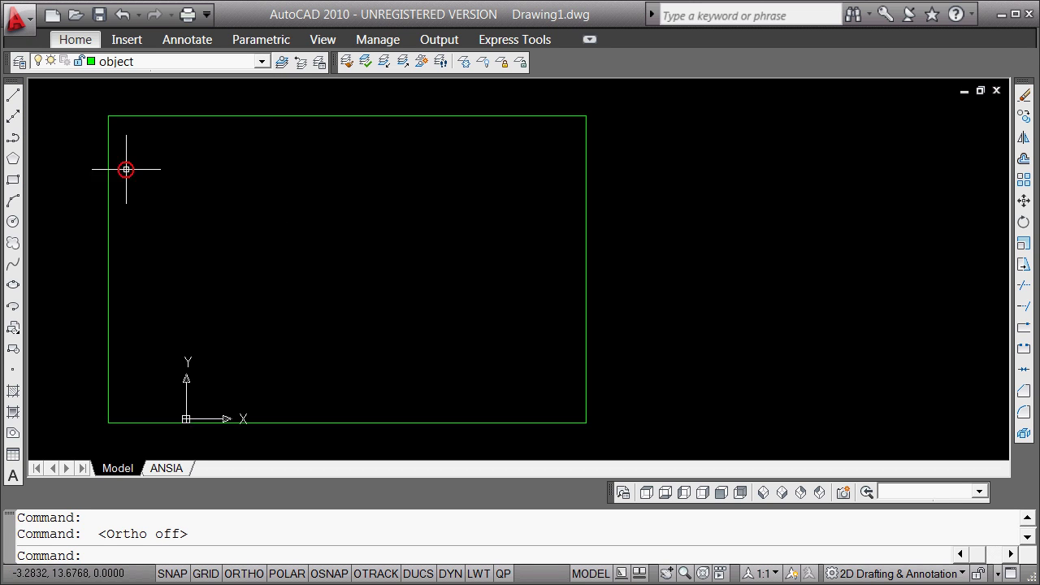
# - Erase the large green rectangle from model space
pyautogui.click(530, 116)
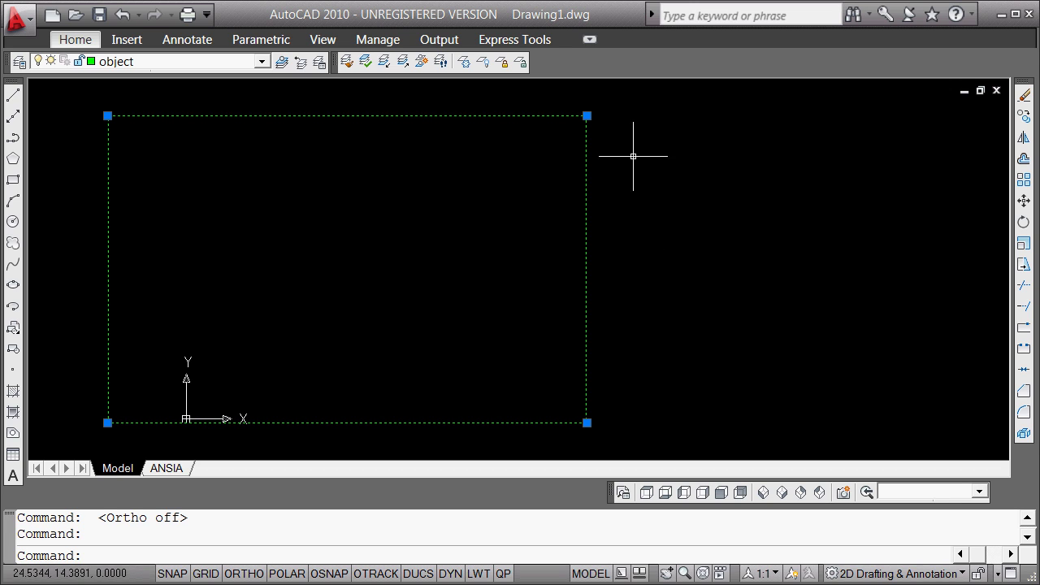
pyautogui.rightClick(692, 143)
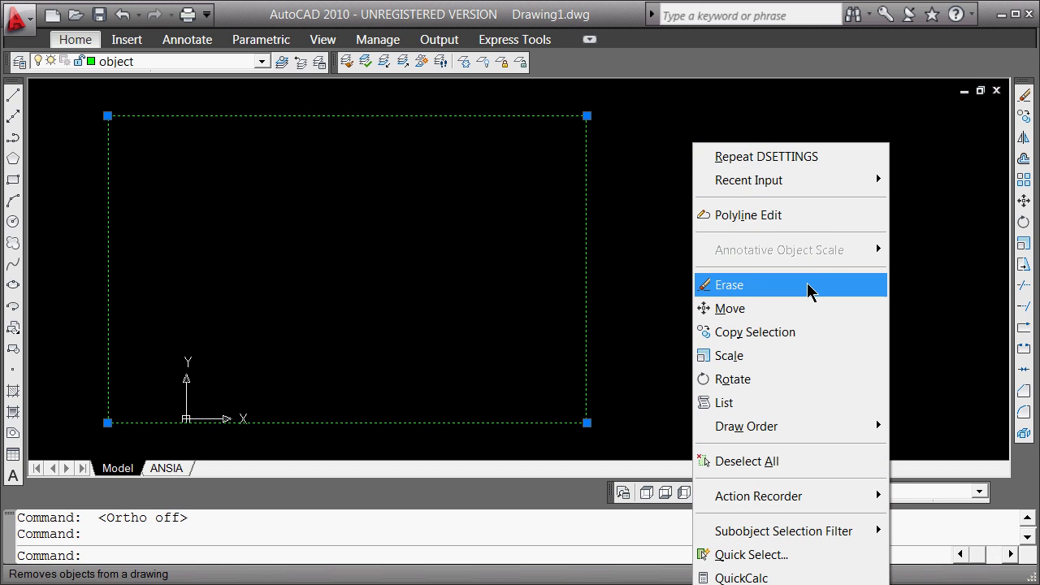
pyautogui.click(809, 286)
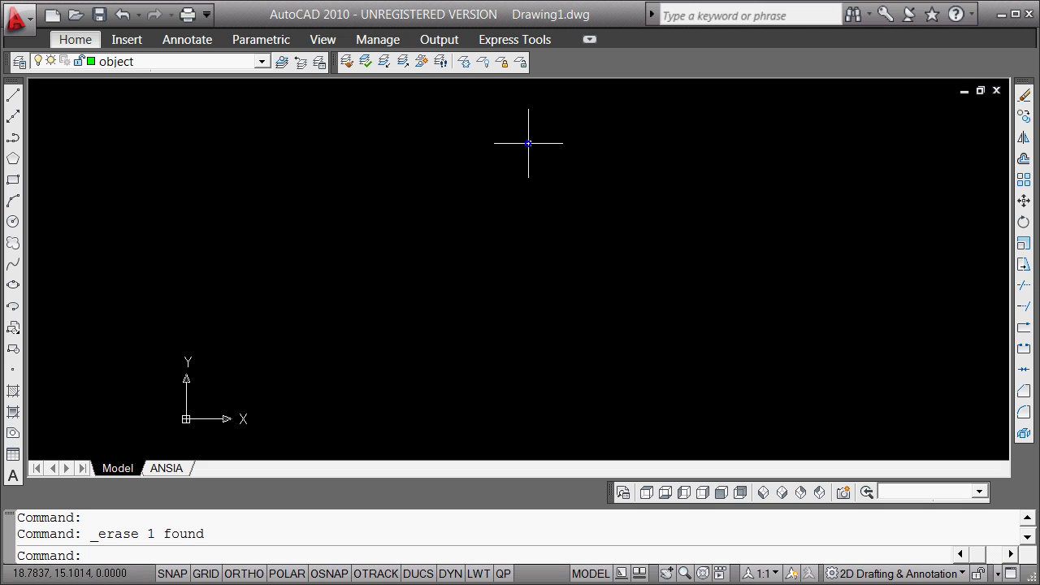
pyautogui.press('Return')
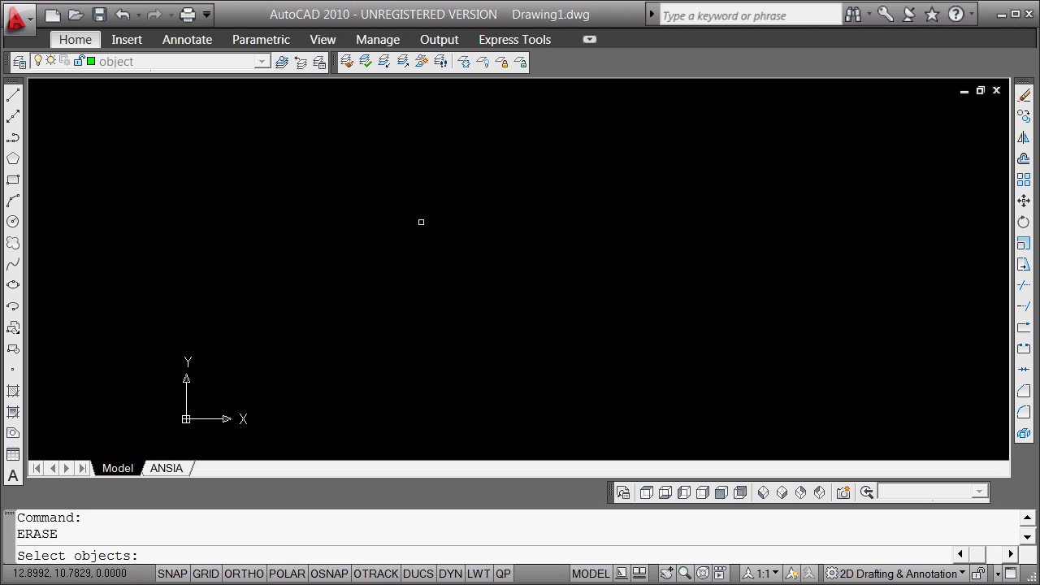
pyautogui.press('Escape')
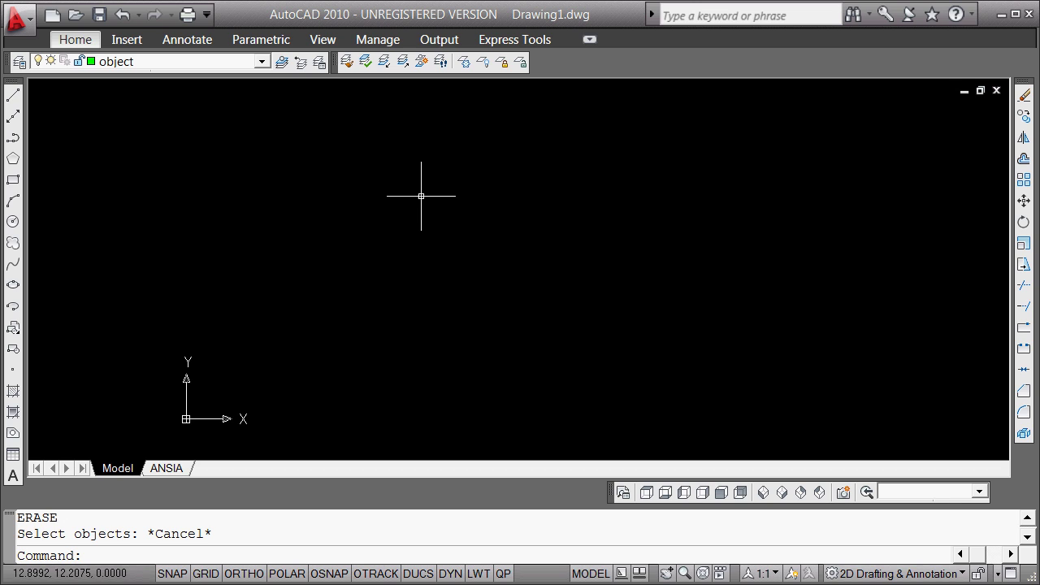
pyautogui.keyDown('shift'); pyautogui.rightClick(452, 158); pyautogui.keyUp('shift')
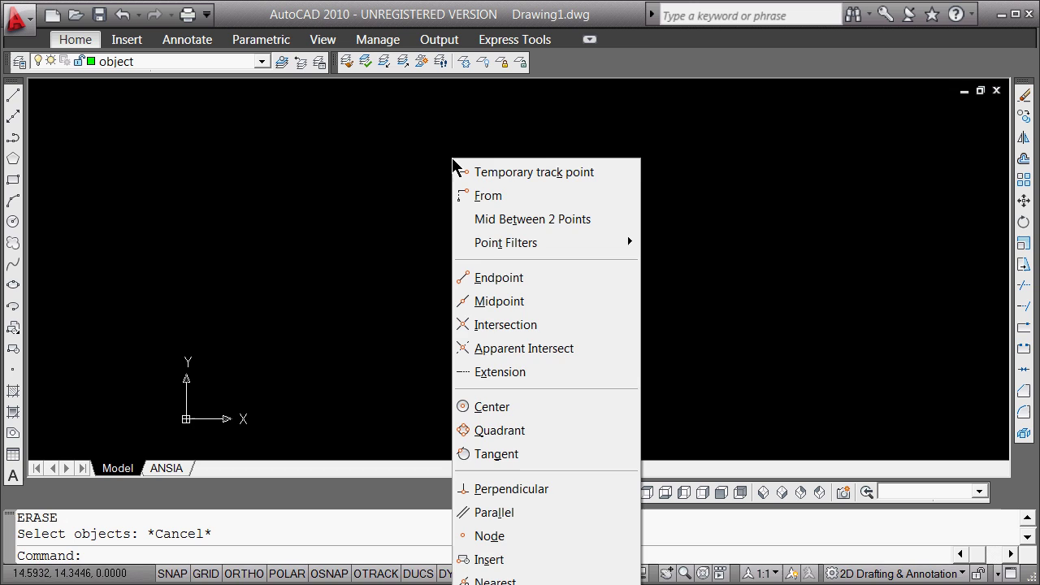
pyautogui.click(437, 128)
pyautogui.press('Escape')
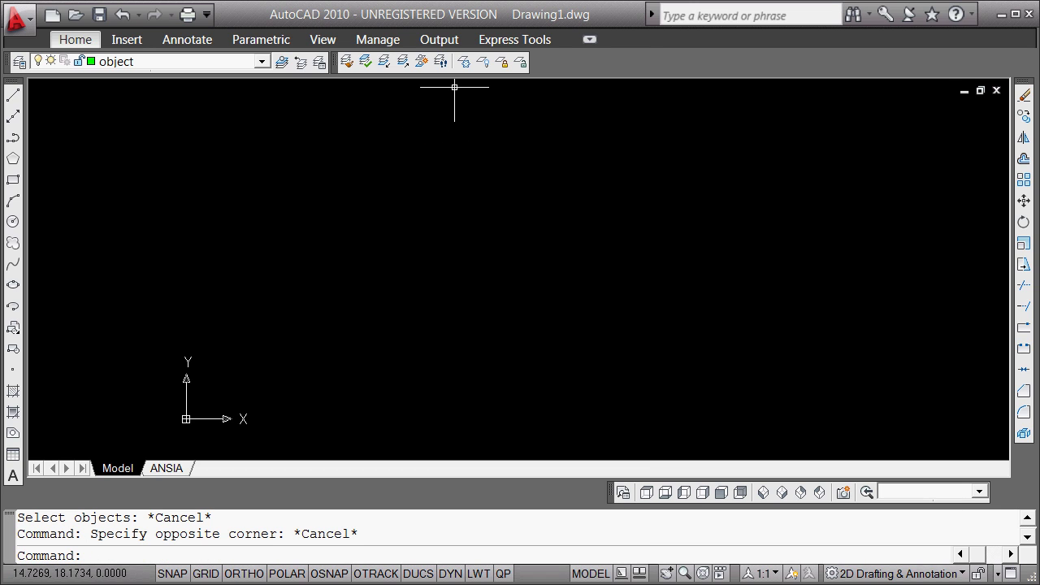
# - Open the object snap settings from the snap overrides and review the snap and grid options
pyautogui.keyDown('shift'); pyautogui.rightClick(454, 87); pyautogui.keyUp('shift')
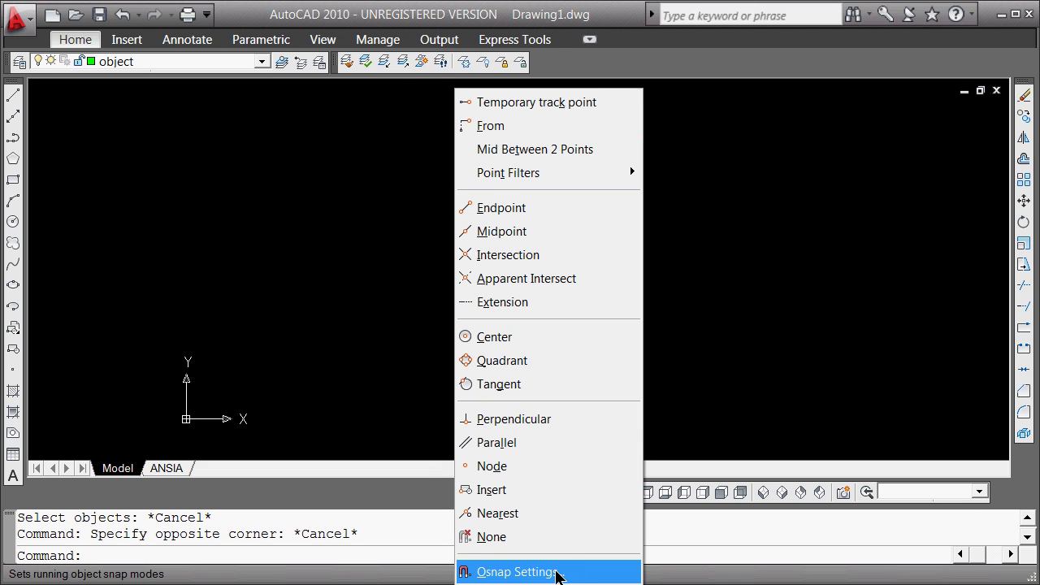
pyautogui.click(558, 573)
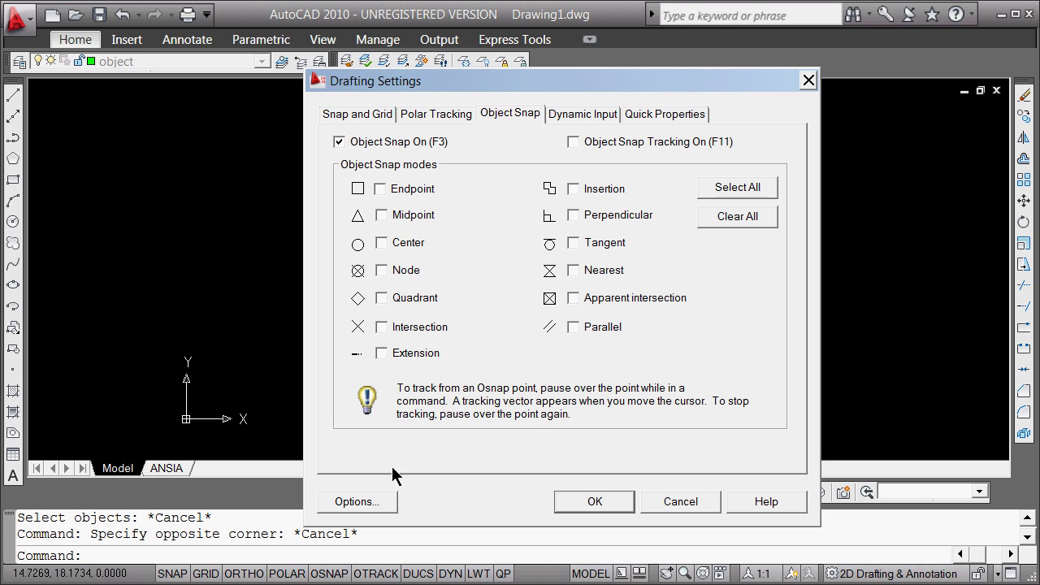
pyautogui.click(346, 113)
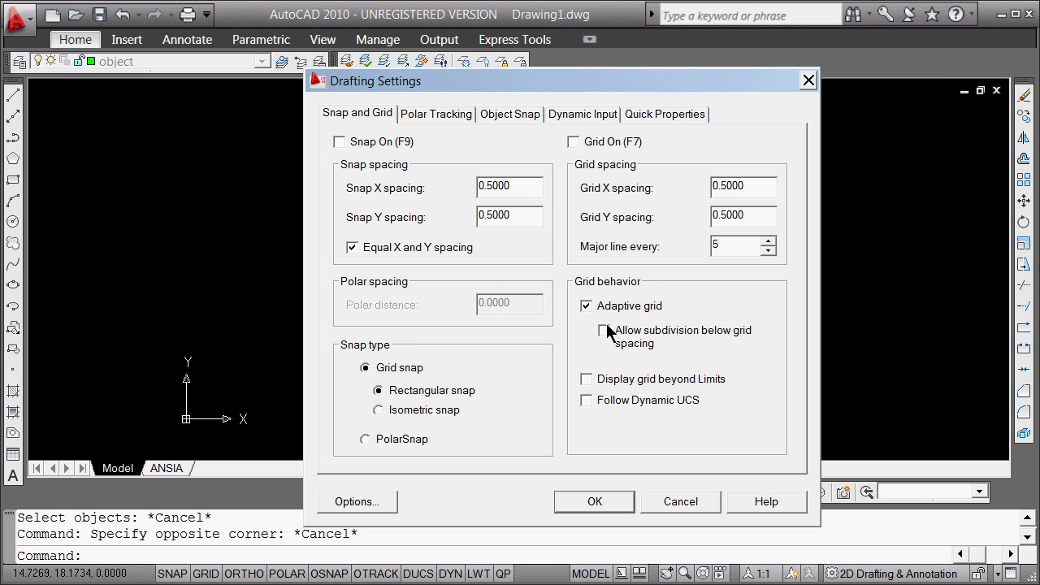
# - Choose a 45-degree increment angle for polar tracking in the drafting settings and check the additional angles option
pyautogui.click(439, 114)
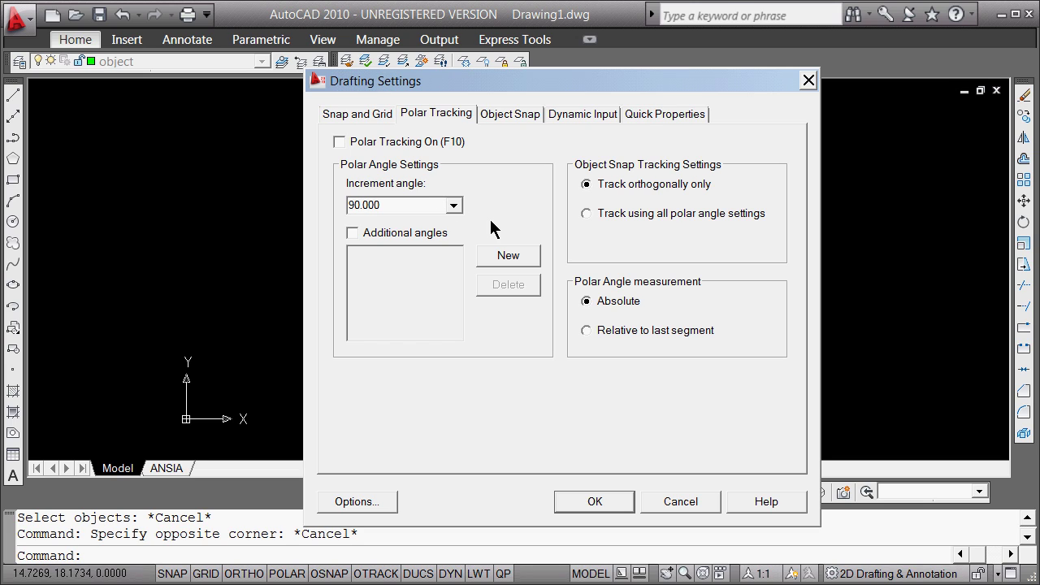
pyautogui.click(458, 208)
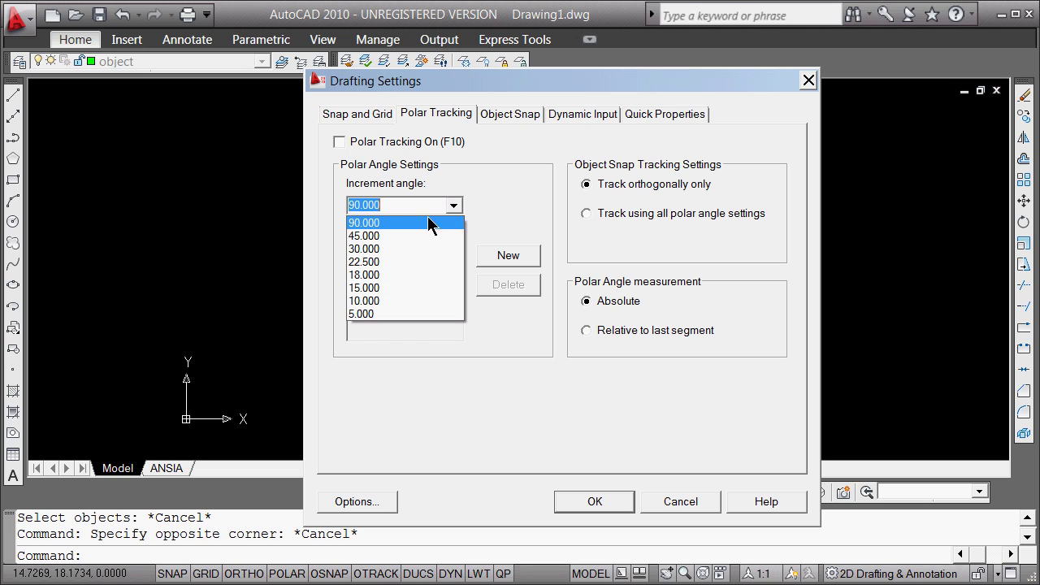
pyautogui.click(383, 235)
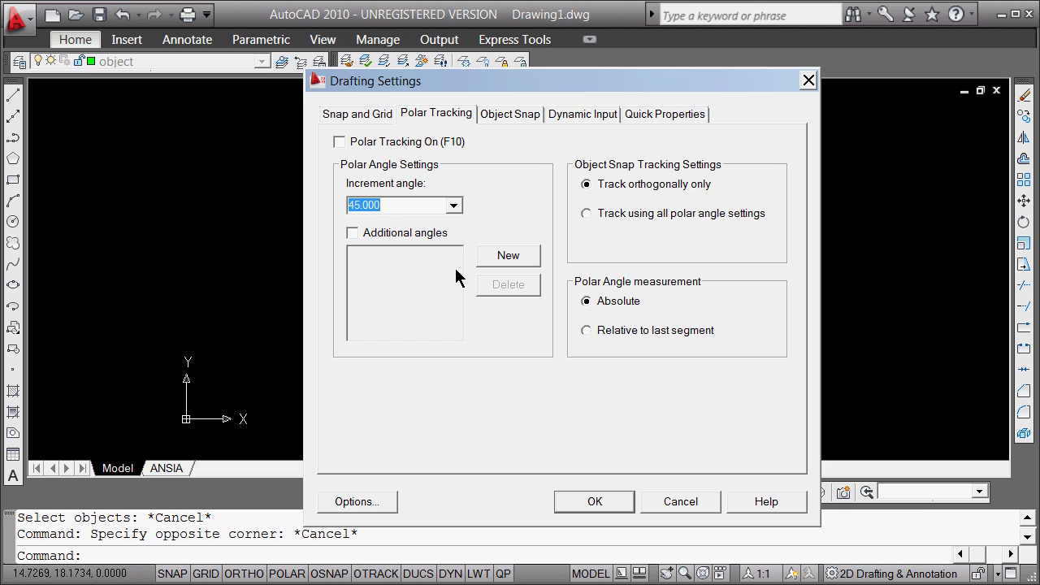
pyautogui.moveTo(457, 210)
pyautogui.moveTo(353, 233)
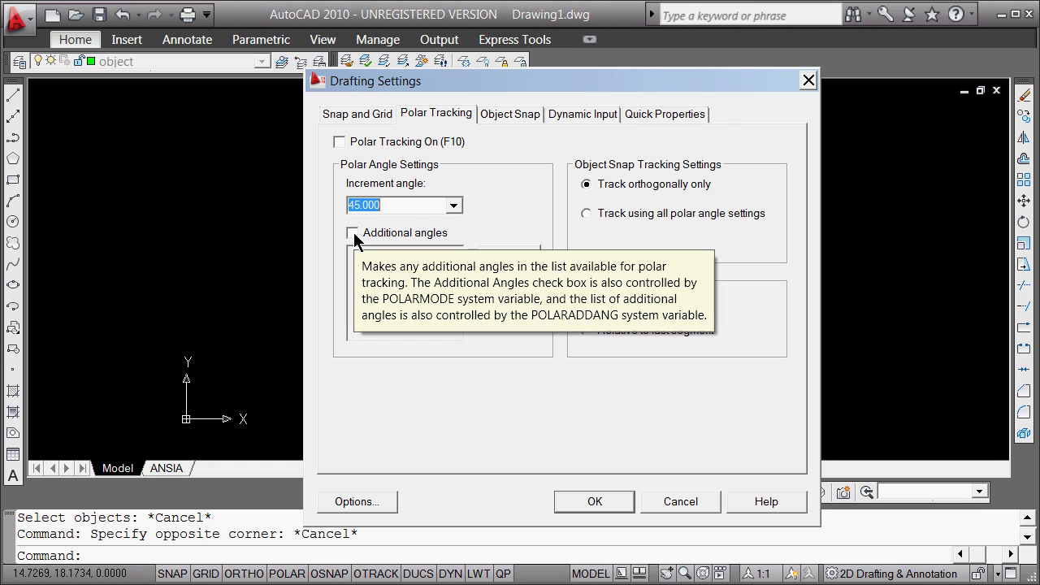
# - Review the object snap, dynamic input and quick properties settings, and close the drafting settings without applying changes
pyautogui.click(507, 119)
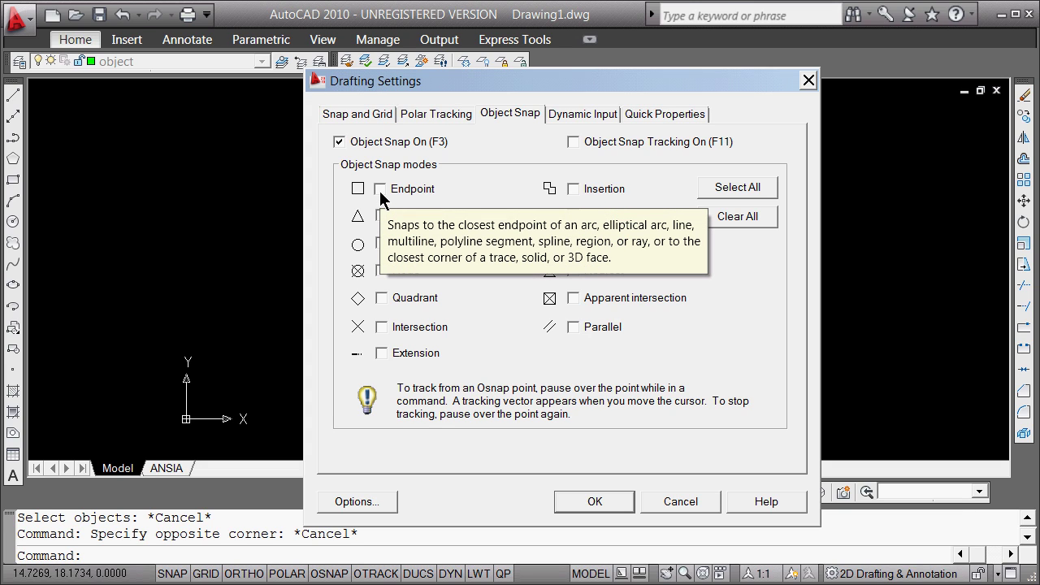
pyautogui.click(587, 116)
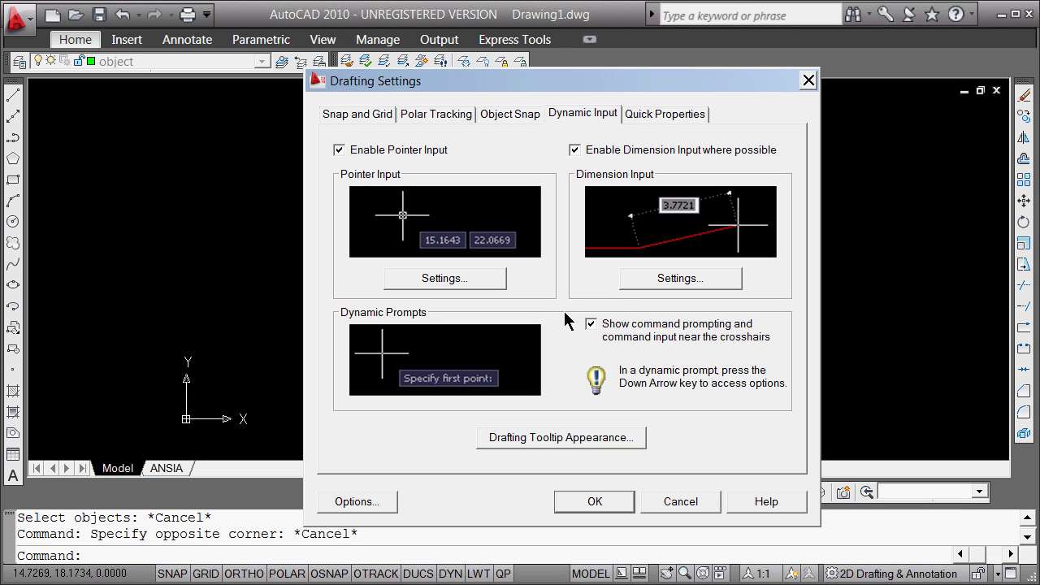
pyautogui.click(646, 116)
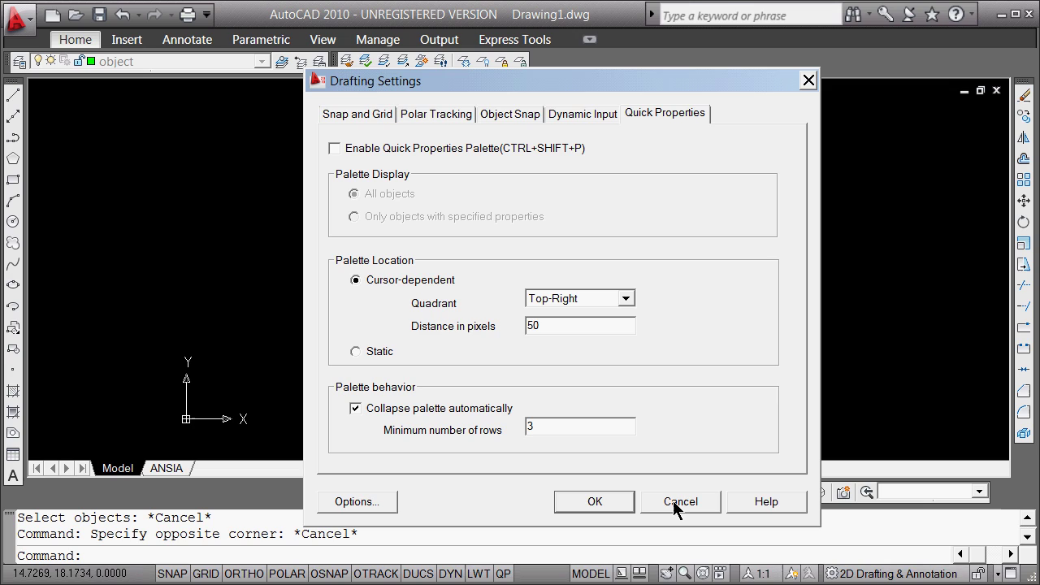
pyautogui.click(672, 499)
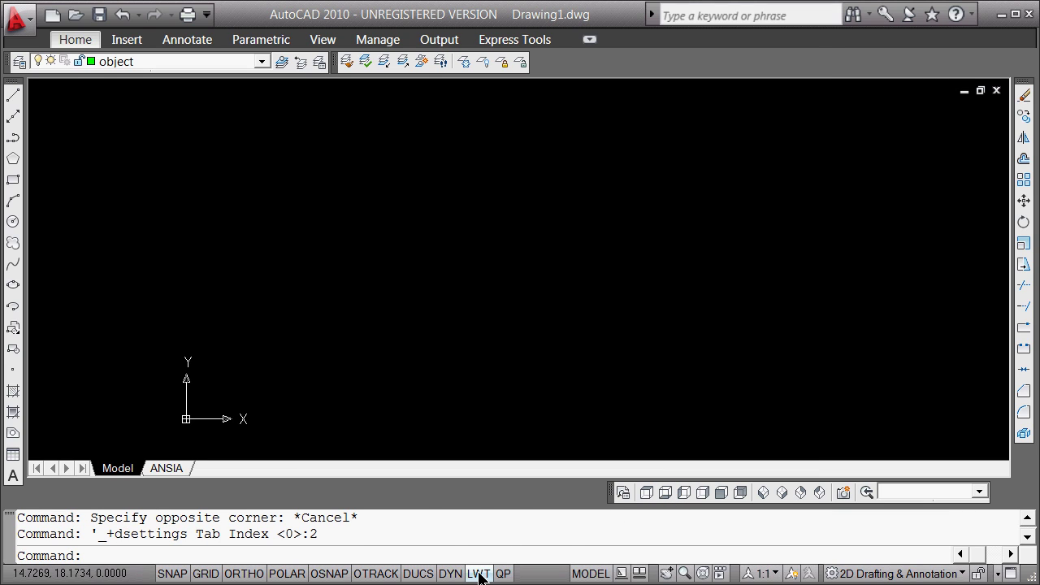
# - Turn on lineweight display and set the object layer's lineweight to 1.00 mm in the layer properties
pyautogui.click(478, 574)
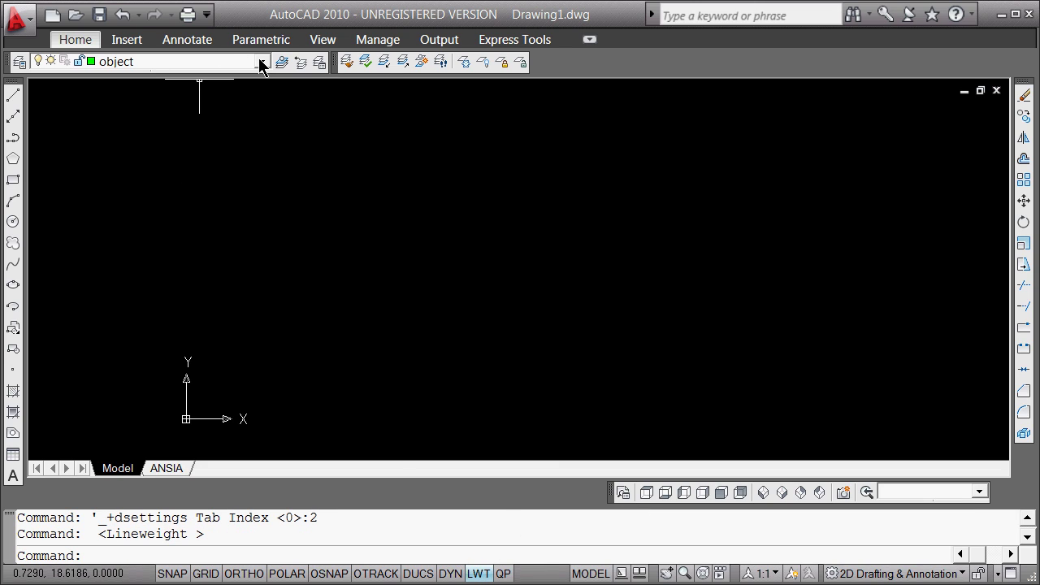
pyautogui.click(22, 63)
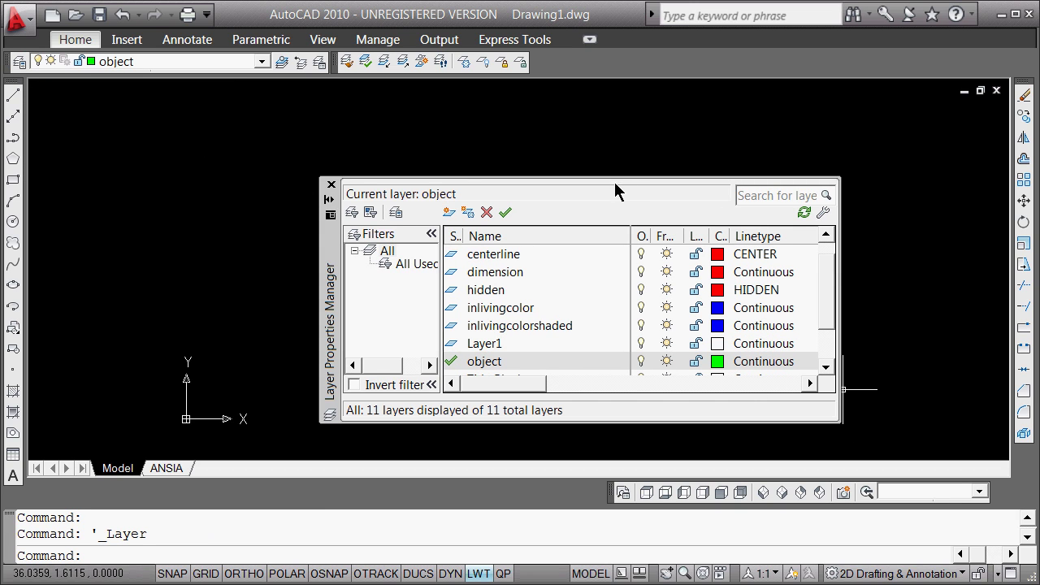
pyautogui.click(371, 156)
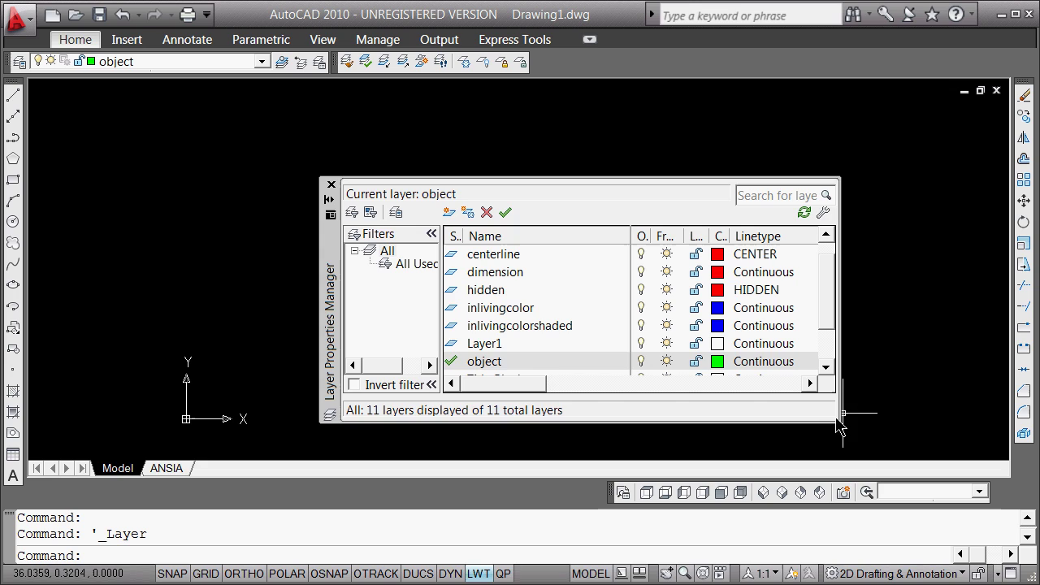
pyautogui.moveTo(837, 421); pyautogui.dragTo(1008, 418)
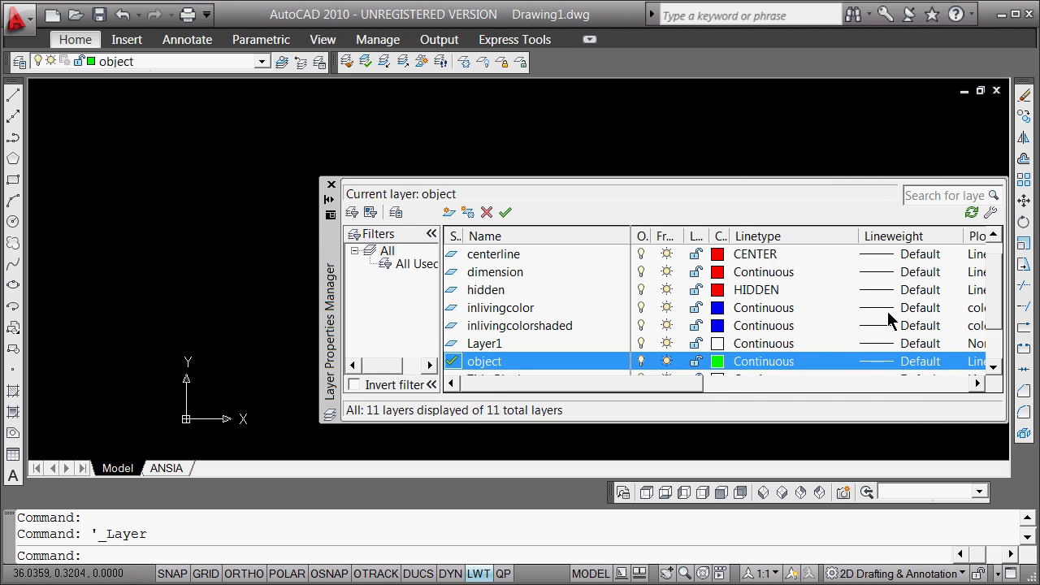
pyautogui.click(894, 364)
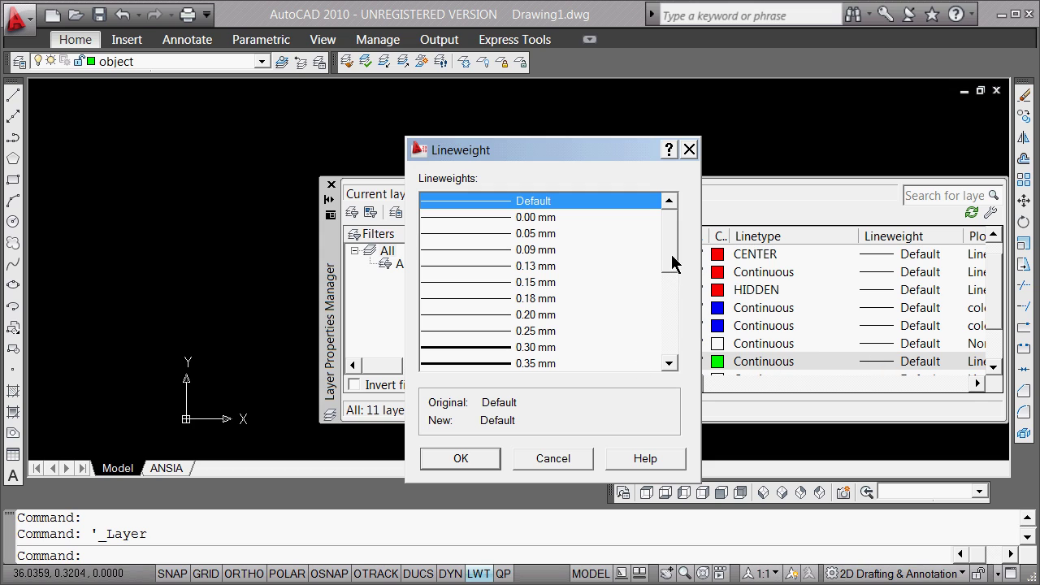
pyautogui.scroll(-3, 671, 312)
pyautogui.scroll(-1, 671, 311)
pyautogui.click(502, 331)
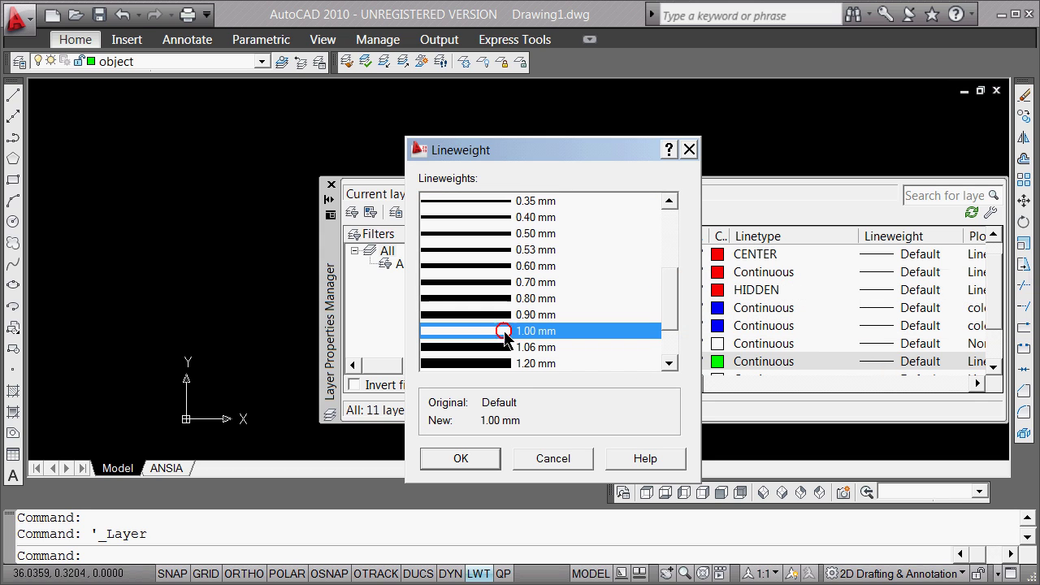
pyautogui.click(487, 459)
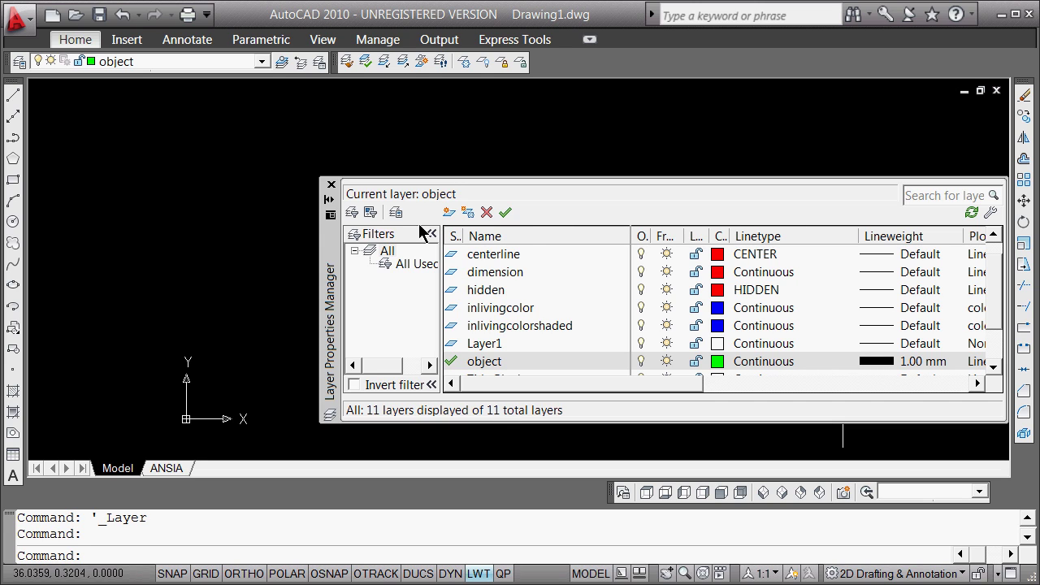
pyautogui.click(331, 187)
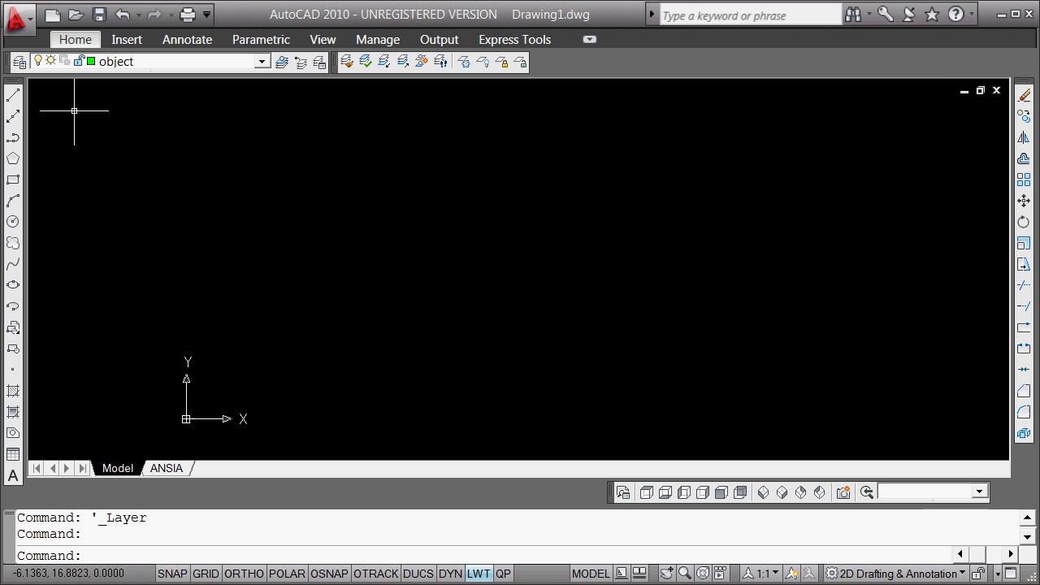
# - Draw a single diagonal line on the object layer, sloping down to the right across model space
pyautogui.click(13, 96)
pyautogui.click(163, 128)
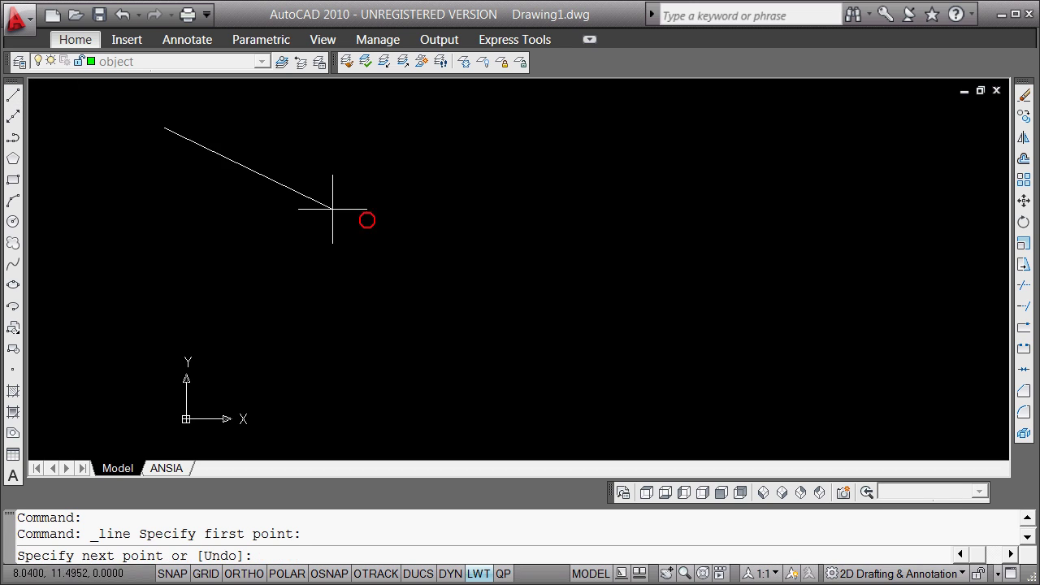
pyautogui.click(642, 320)
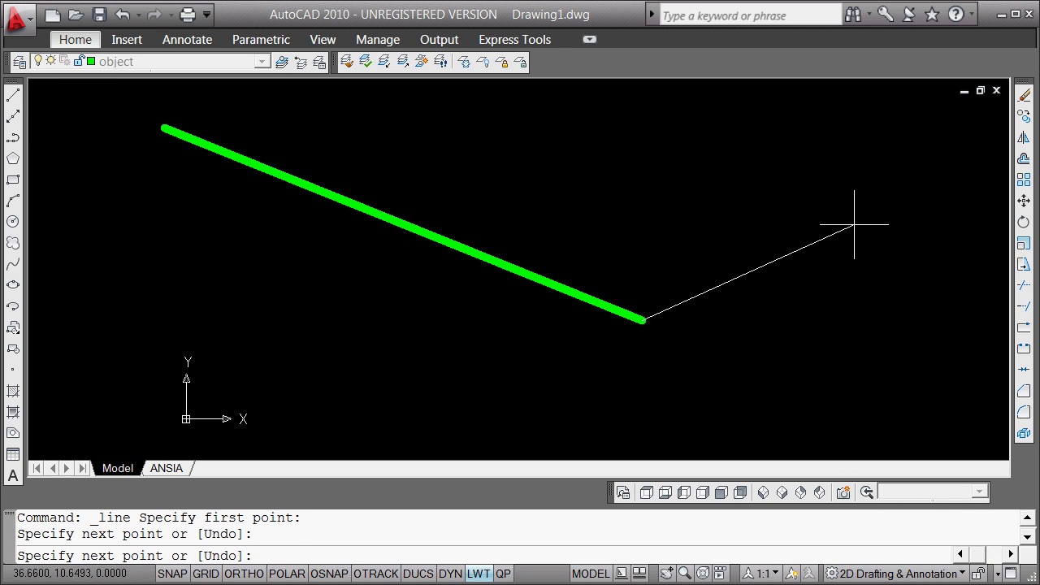
pyautogui.press('Return')
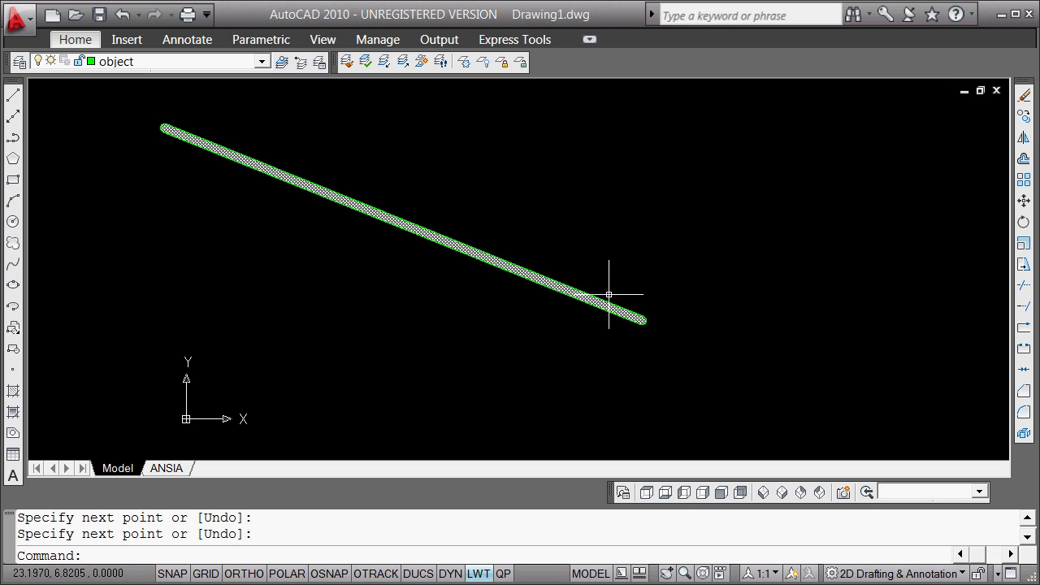
# - Toggle the lineweight display repeatedly to compare the diagonal line with and without its thickness
pyautogui.click(488, 574)
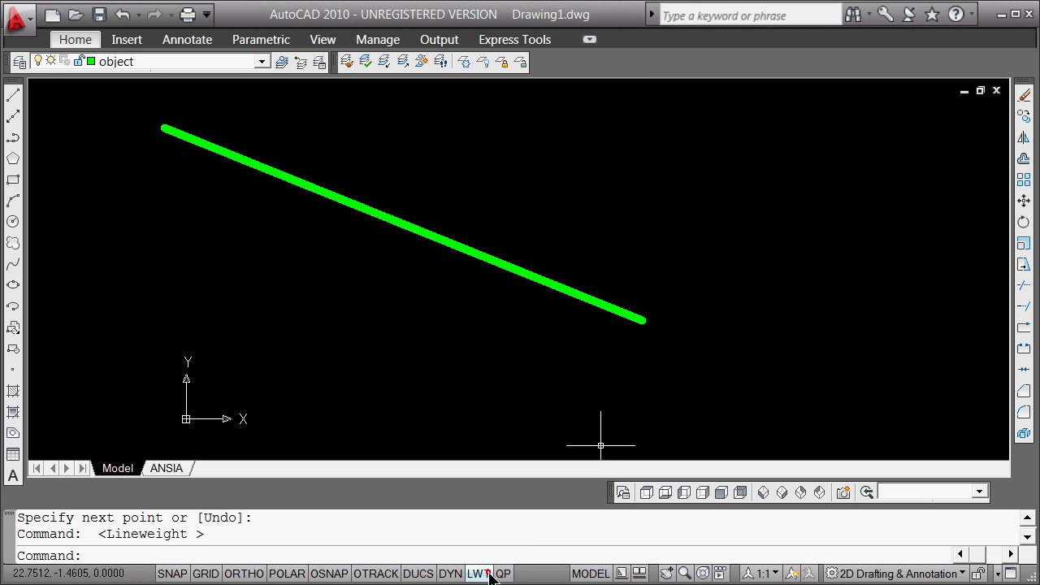
pyautogui.click(487, 574)
pyautogui.click(486, 574)
pyautogui.click(486, 575)
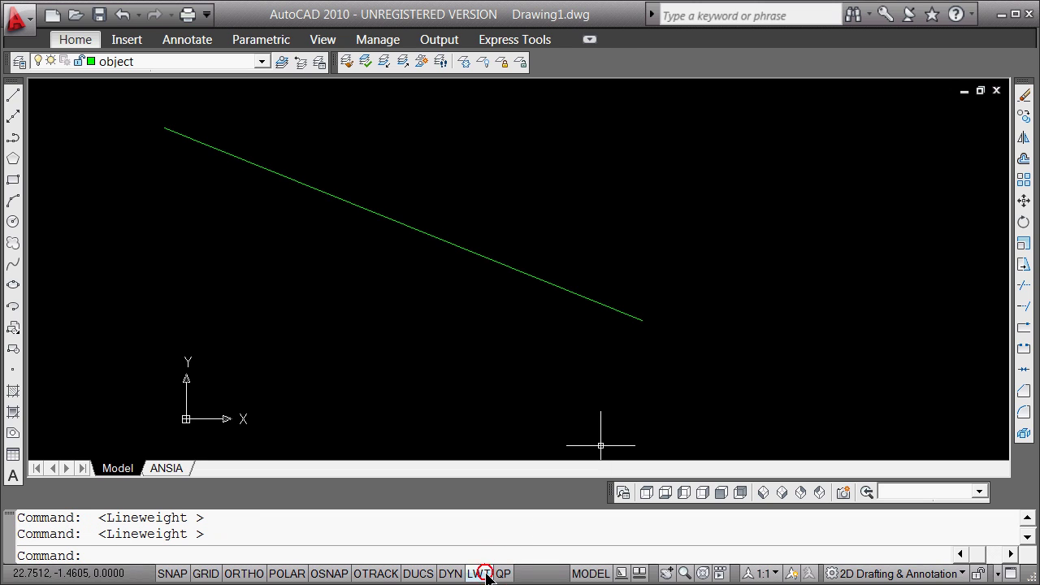
pyautogui.click(485, 574)
pyautogui.click(485, 574)
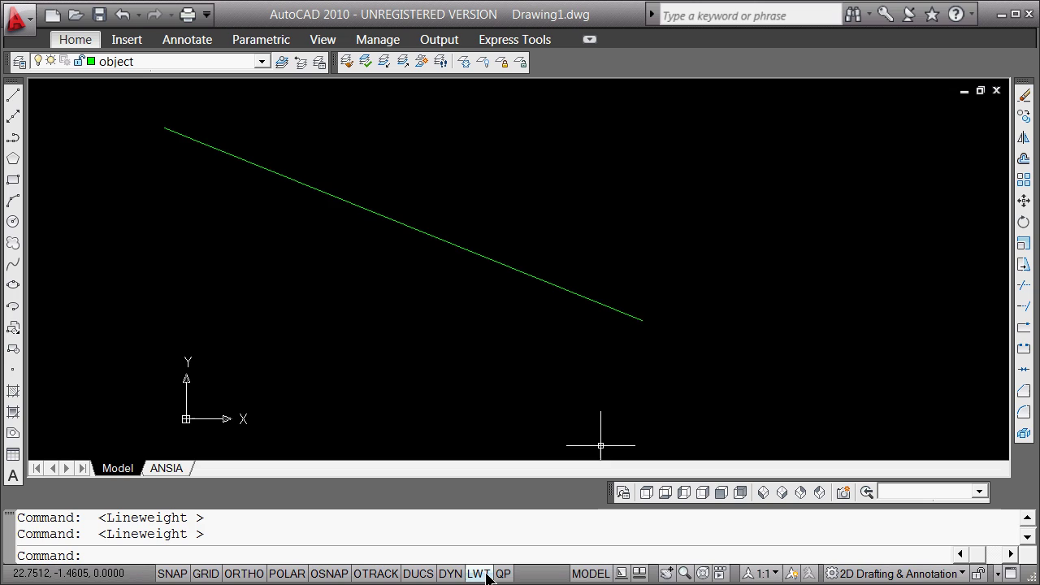
pyautogui.click(486, 573)
pyautogui.click(486, 574)
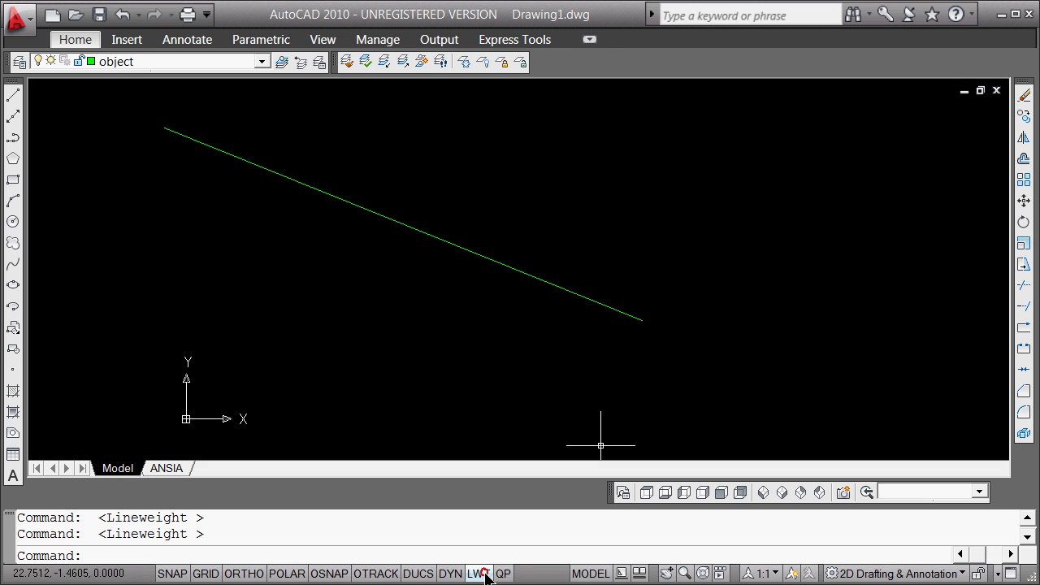